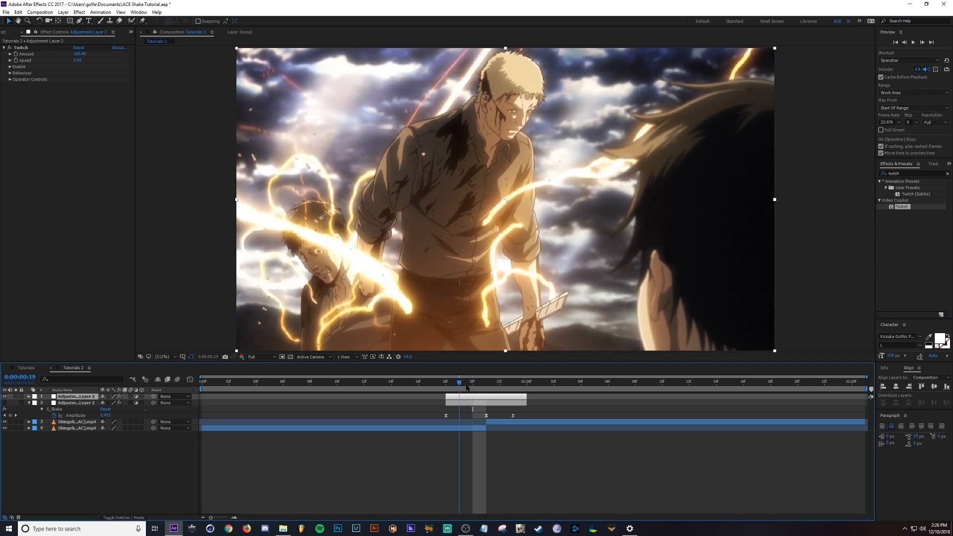
- Adjust the slide direction in the Twitch effect's operator controls on the top adjustment layer
left_click(463, 384)
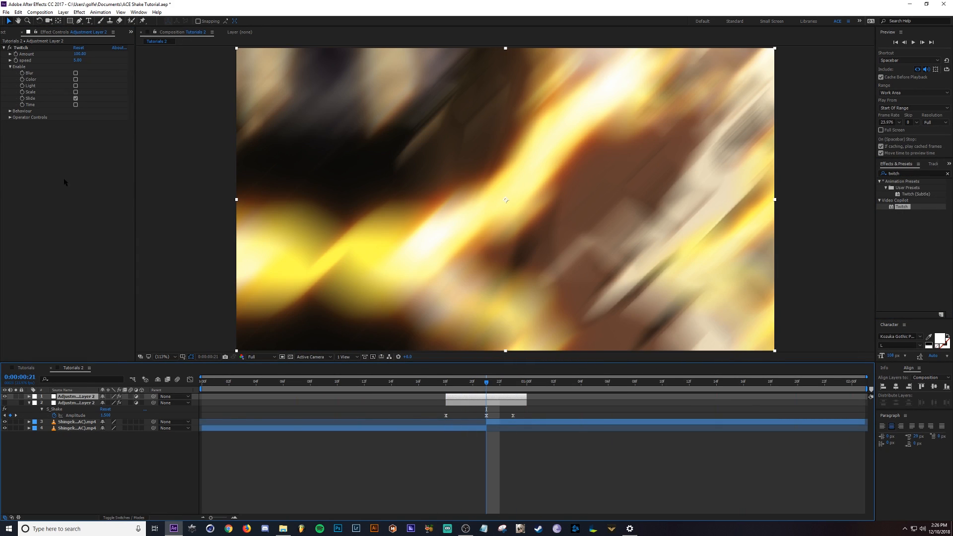
left_click(16, 149)
left_click_drag(85, 170, 62, 171)
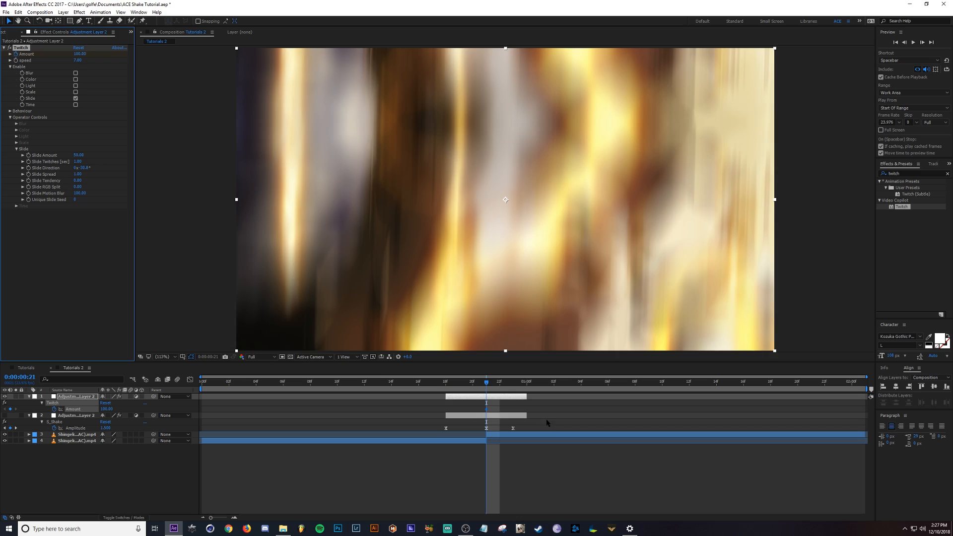
- Add eased Twitch Amount keyframes on both sides of the clip cut, at frames 18 and 23, and preview
left_click_drag(486, 383, 475, 386)
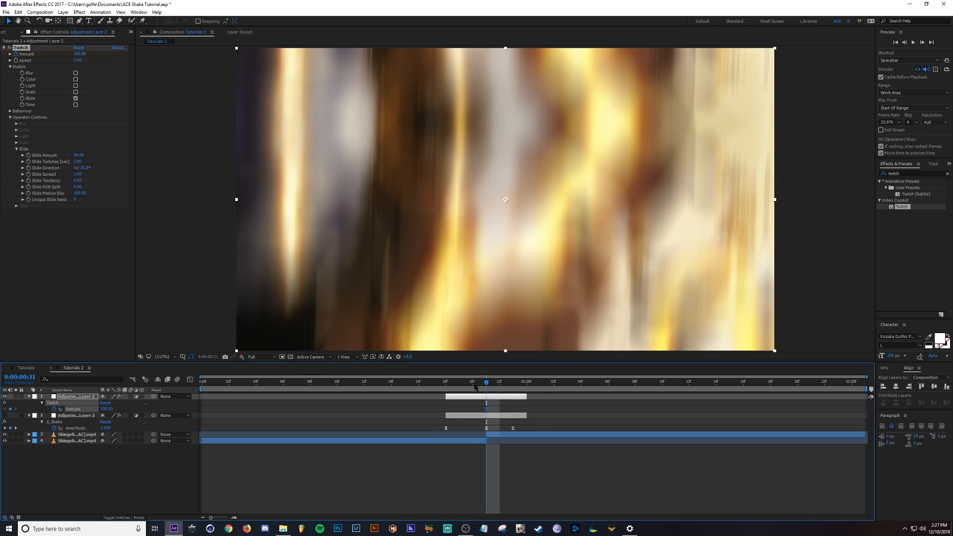
left_click_drag(475, 385, 447, 385)
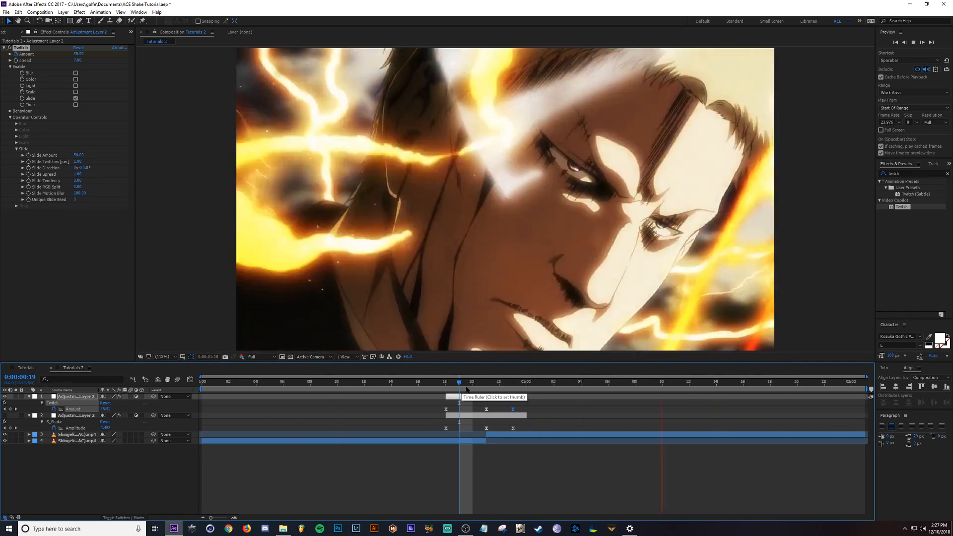
key("u")
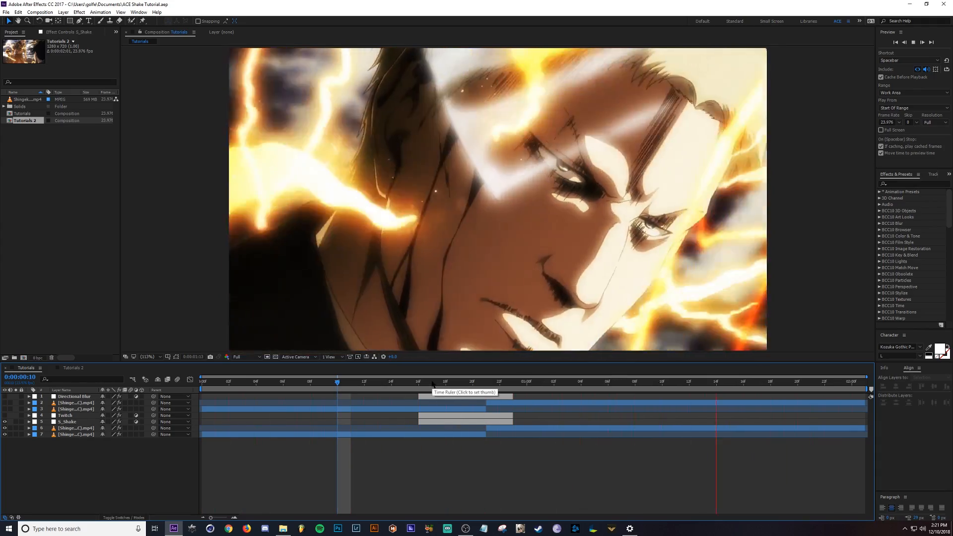
- Preview the Tutorials composition with the Twitch layer shown, and show the Directional Blur layer and the two clip layers below it
key("space")
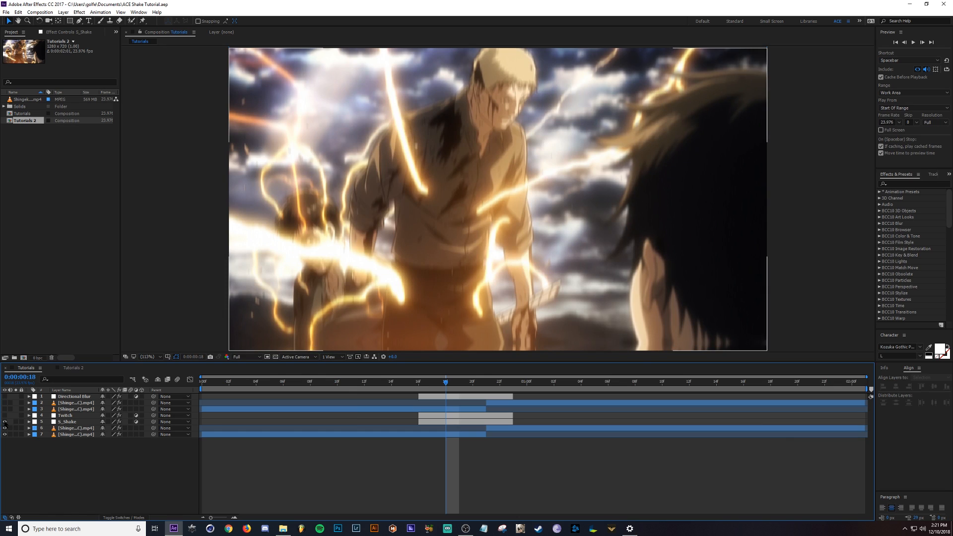
left_click(4, 416)
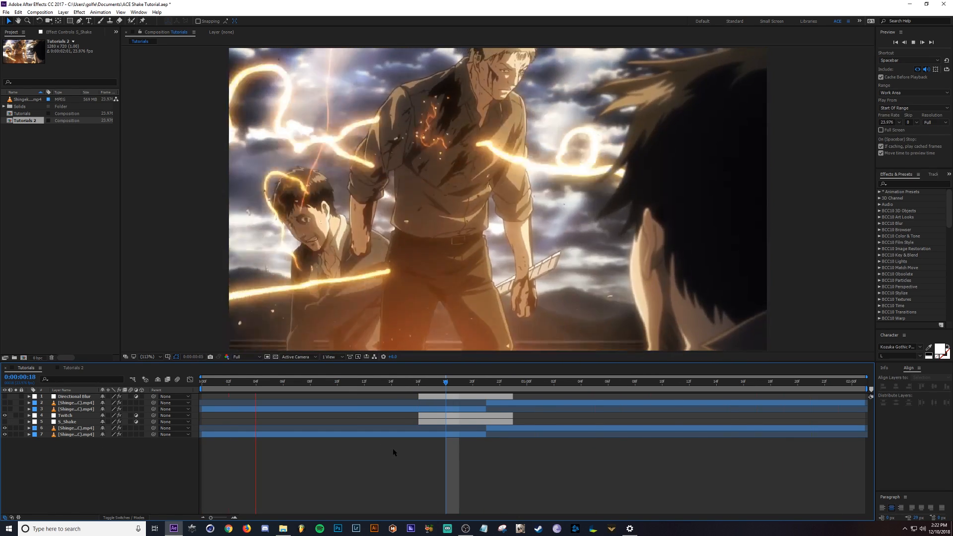
key("space")
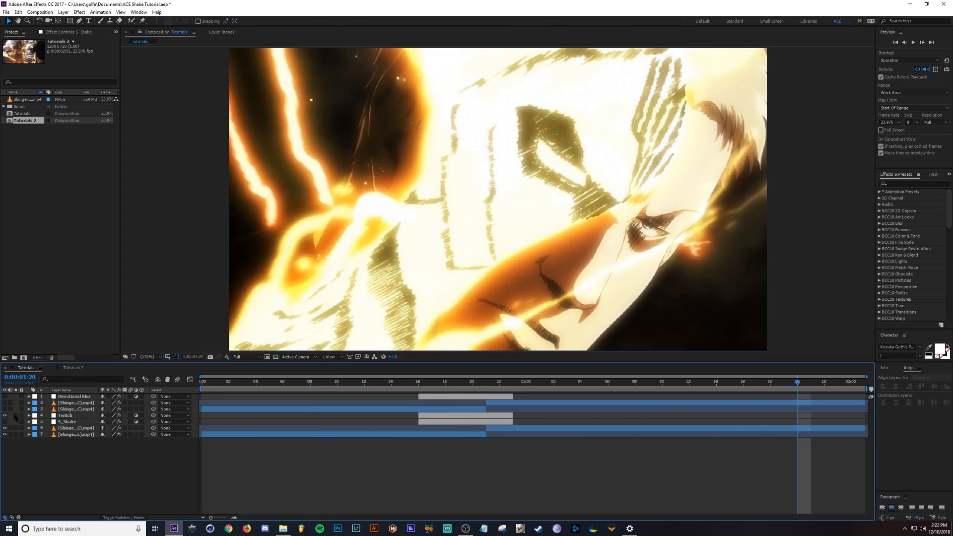
left_click_drag(5, 409, 5, 396)
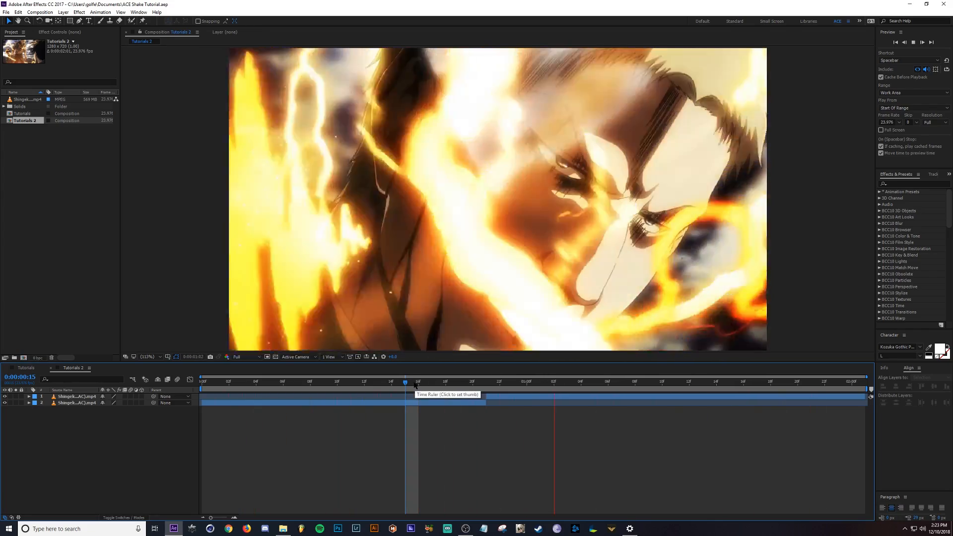
- Add an adjustment layer above the two clips in Tutorials 2 and trim it to run from frame 15 to shortly after the cut
left_click(406, 384)
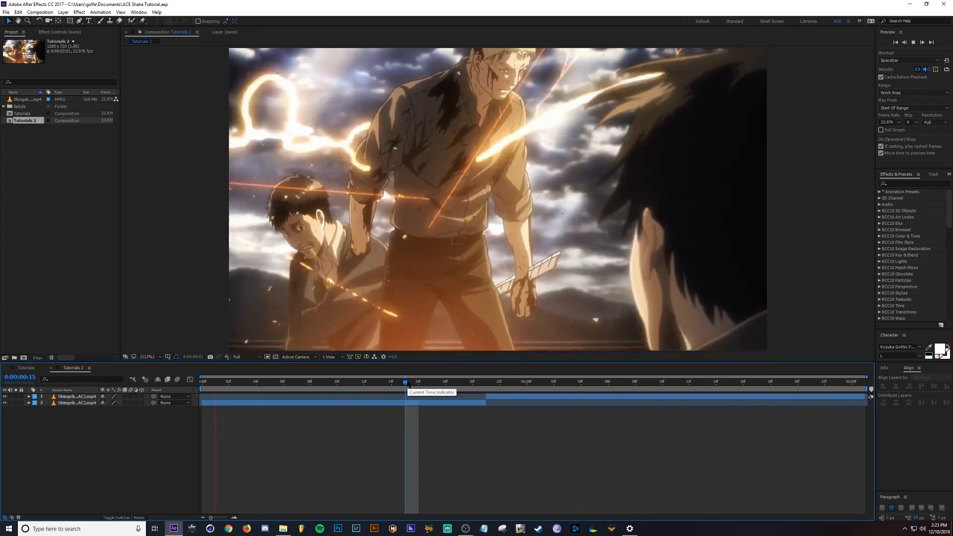
left_click(493, 396)
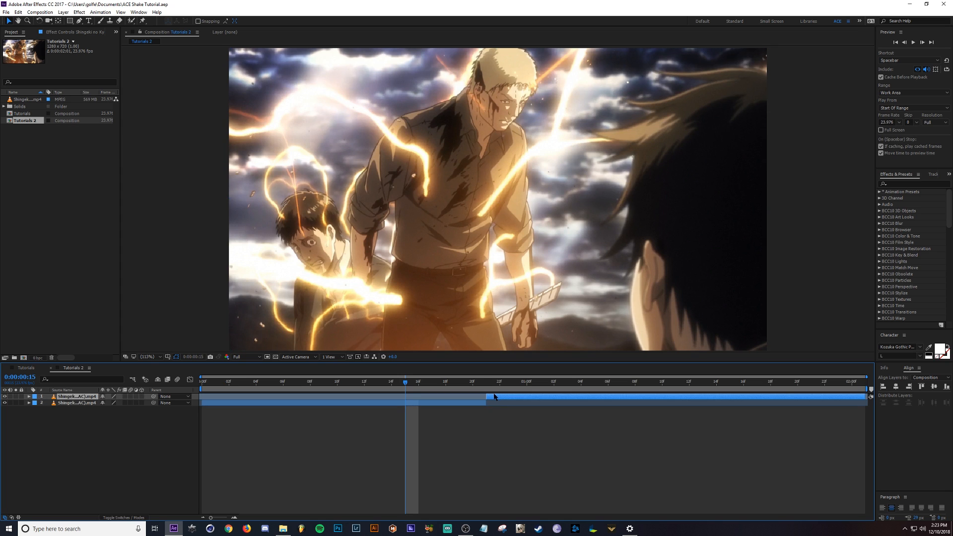
key("ctrl+alt+y")
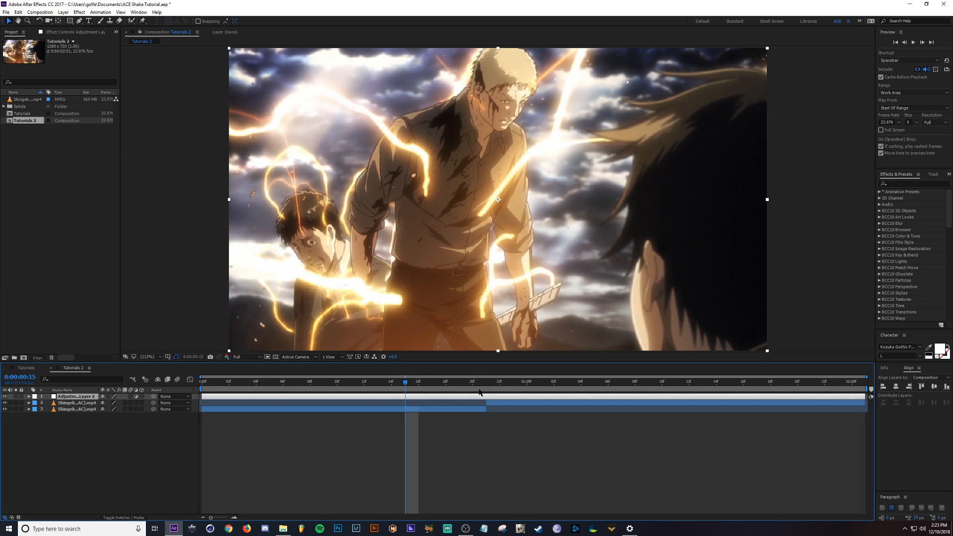
key("alt+bracketleft")
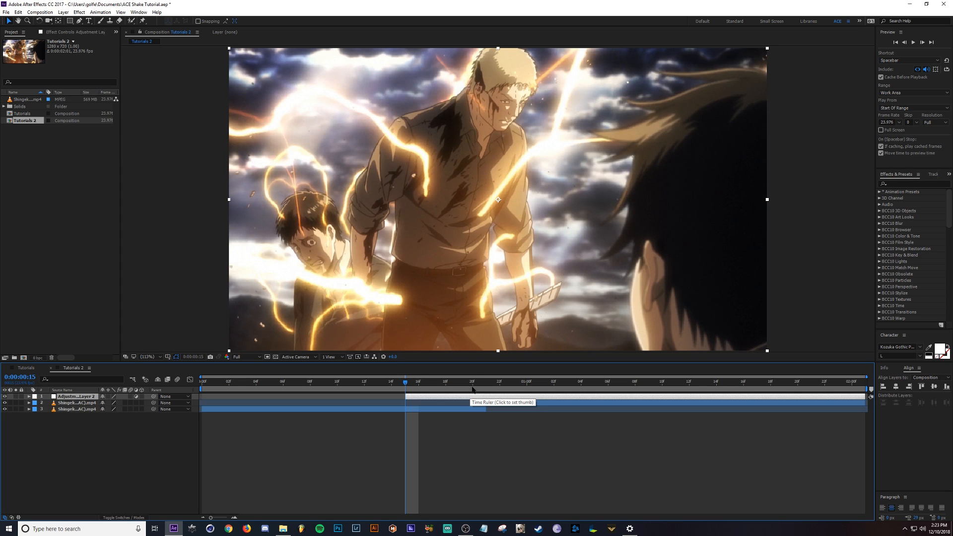
left_click_drag(469, 392, 405, 384)
key("alt+bracketright")
- Search the effects for s_shake and apply S_Shake to the adjustment layer
left_click(906, 182)
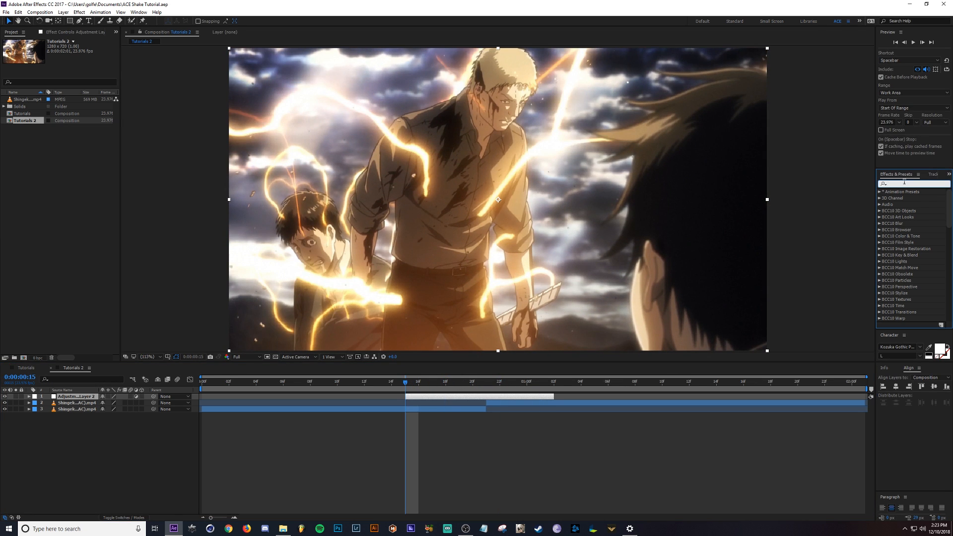
type("s_shae")
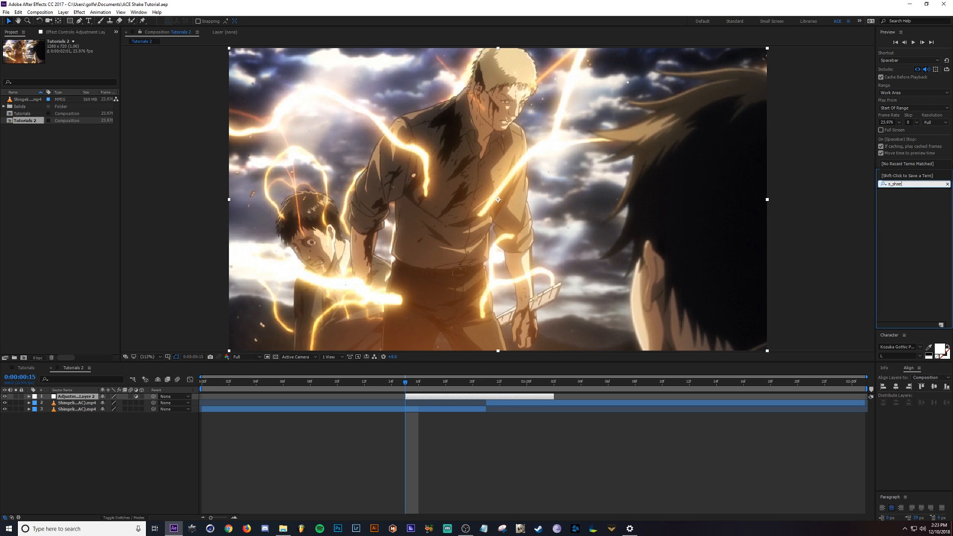
key("BackSpace")
type("k")
left_click_drag(904, 198, 436, 397)
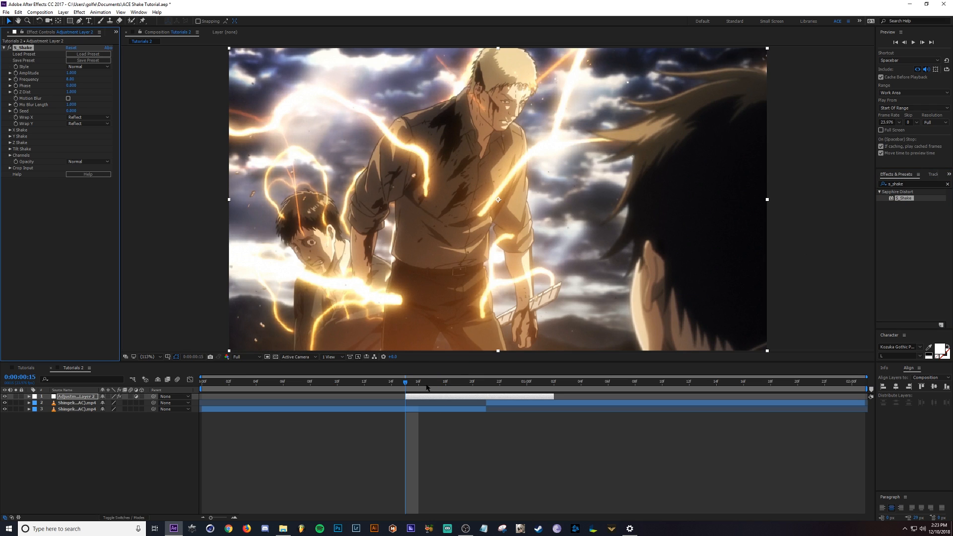
- Extend the adjustment layer at both ends, starting at frame 12 and ending at about 1 second 5 frames, and preview the shake
key("space")
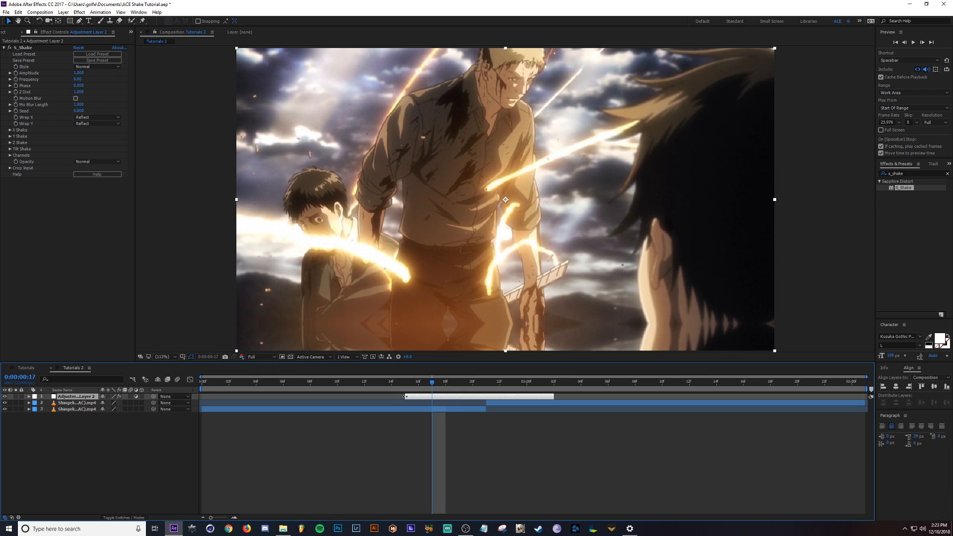
left_click_drag(405, 396, 364, 396)
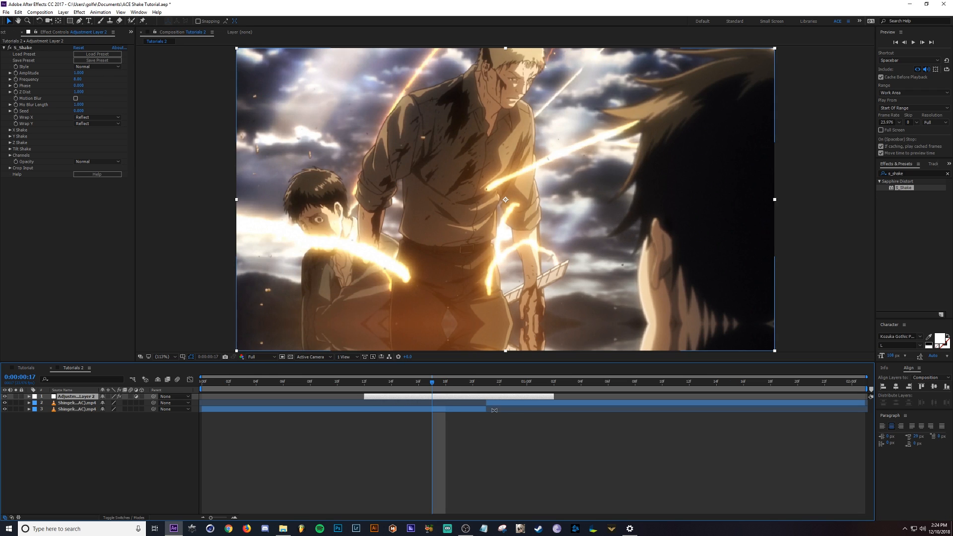
left_click_drag(555, 396, 595, 396)
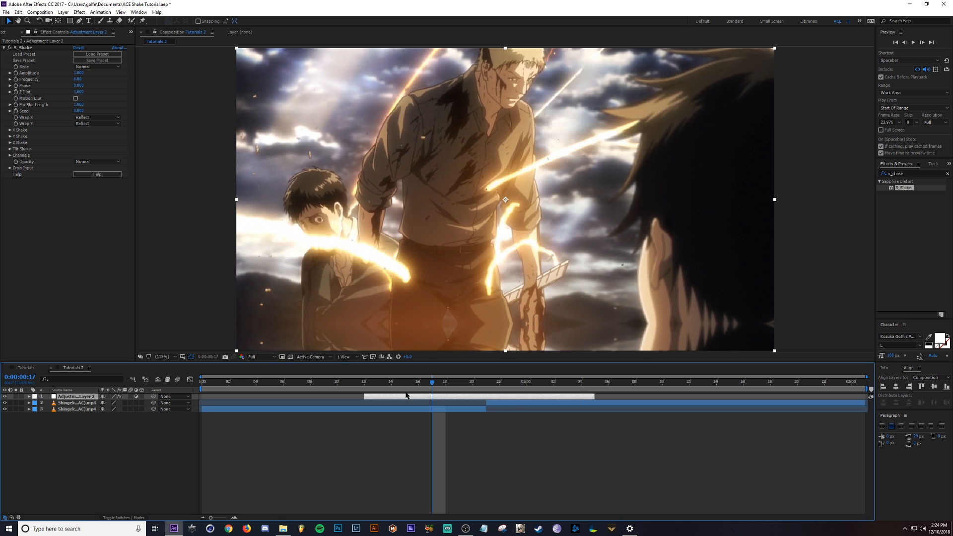
mouse_move(435, 385)
left_mouse_down()
mouse_move(390, 386)
mouse_move(446, 388)
left_mouse_up()
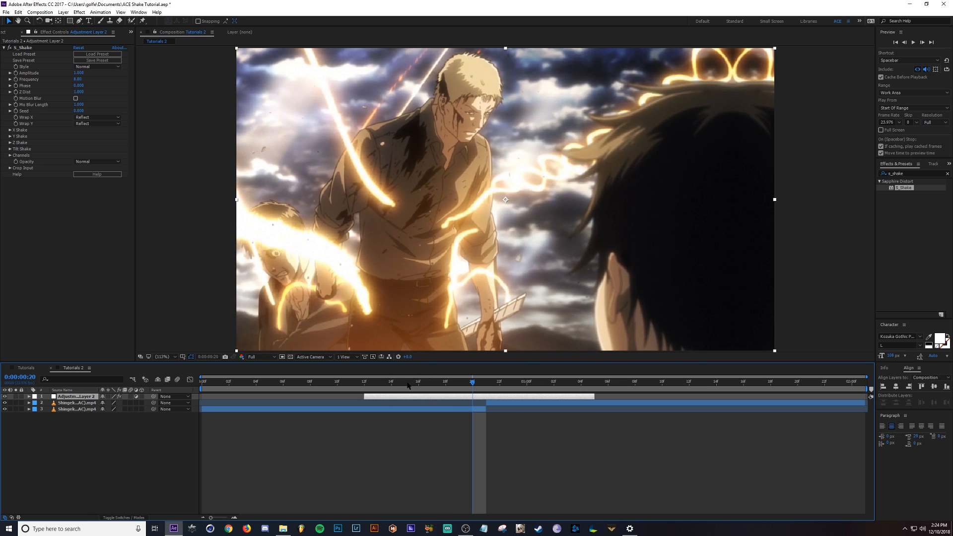
key("space")
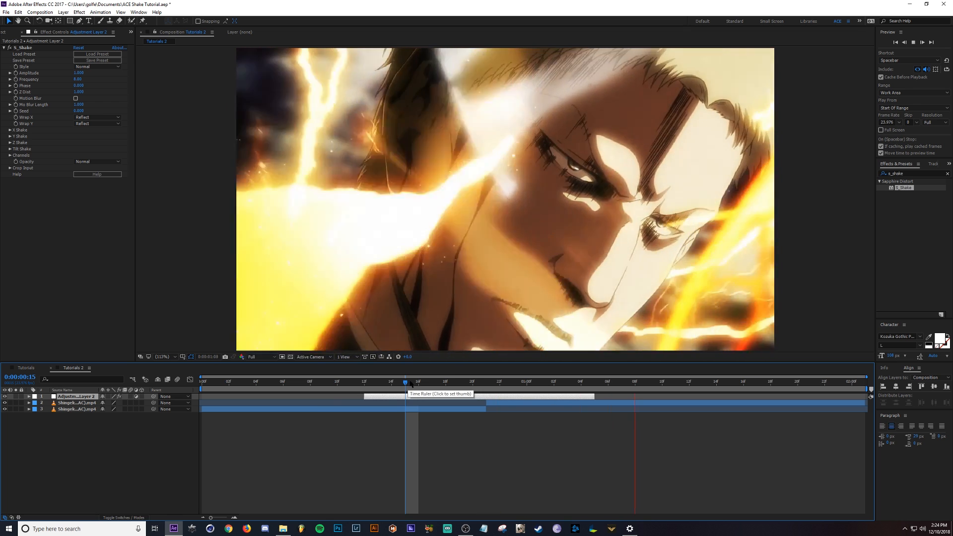
- Set the S_Shake X Rand Amp to 0, checking the effect at frame 20
left_click(460, 385)
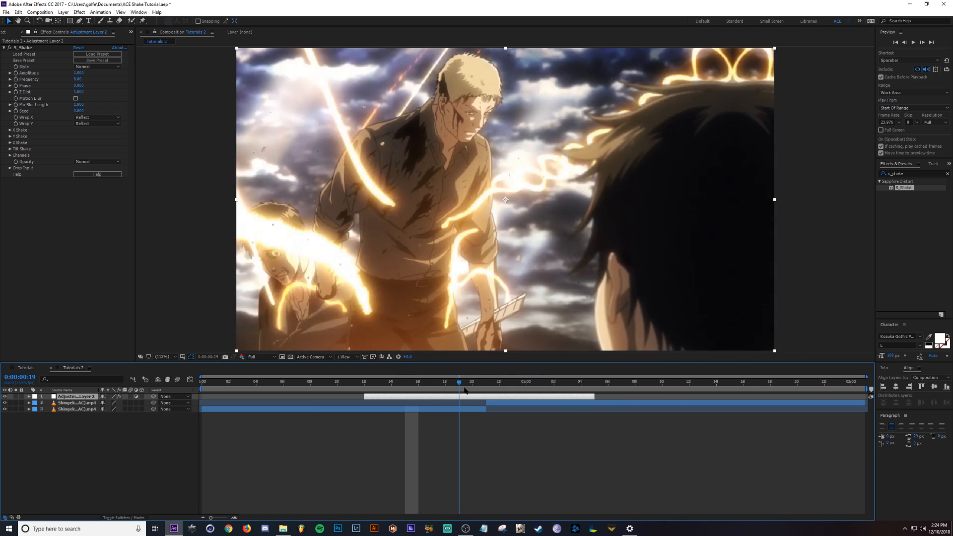
mouse_move(466, 391)
left_mouse_down()
mouse_move(403, 390)
mouse_move(480, 389)
left_mouse_up()
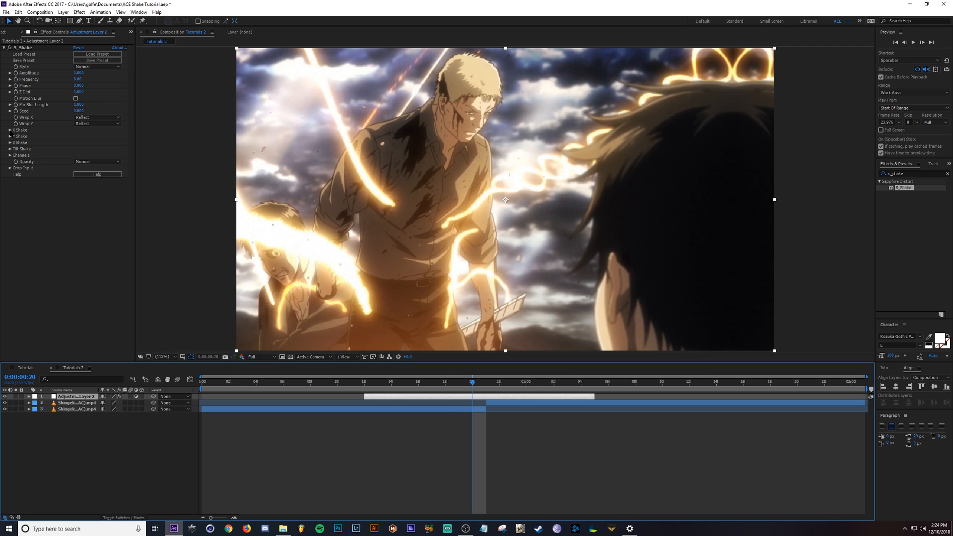
left_click(10, 130)
left_click(78, 136)
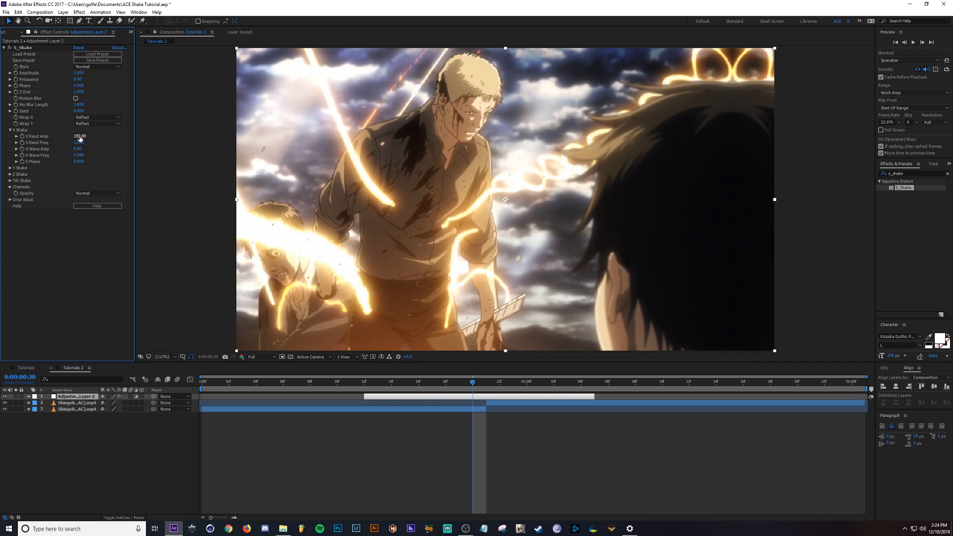
type("0")
key("Return")
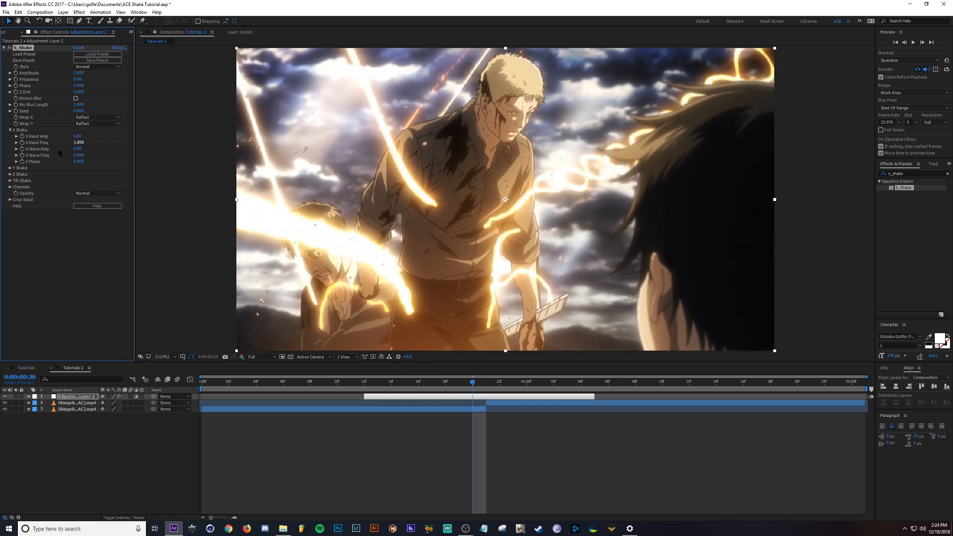
left_click(10, 130)
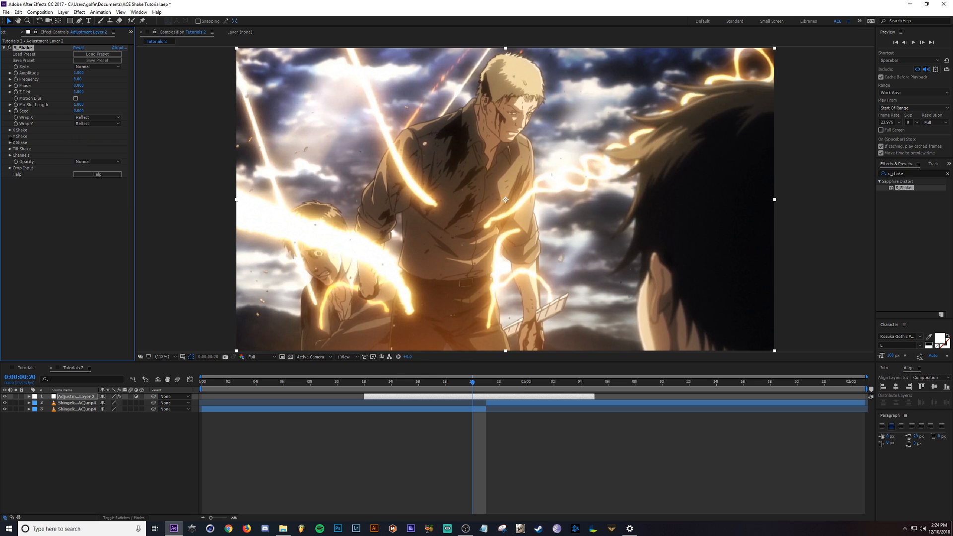
- Set the S_Shake Y Rand Amp to 150
left_click(10, 136)
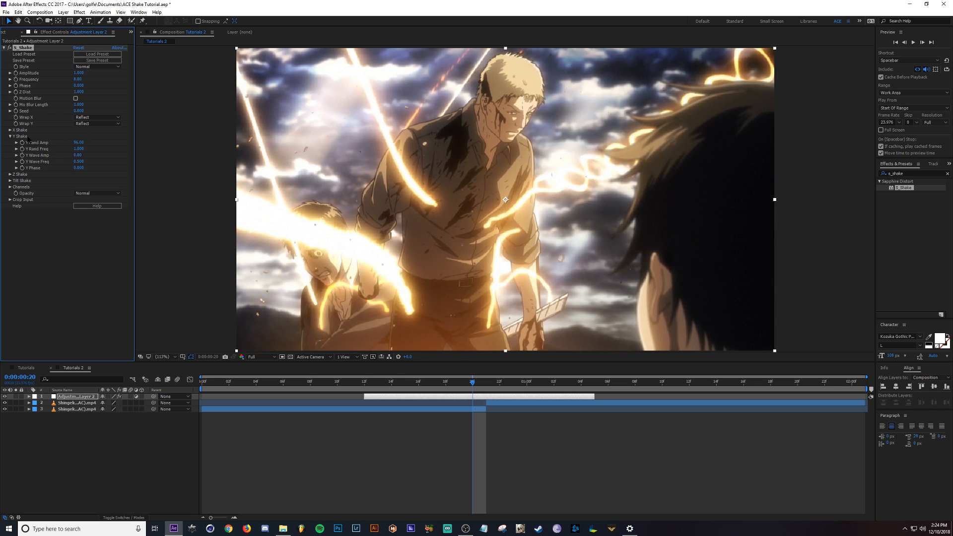
left_click(78, 142)
type("150")
key("Return")
left_click(10, 136)
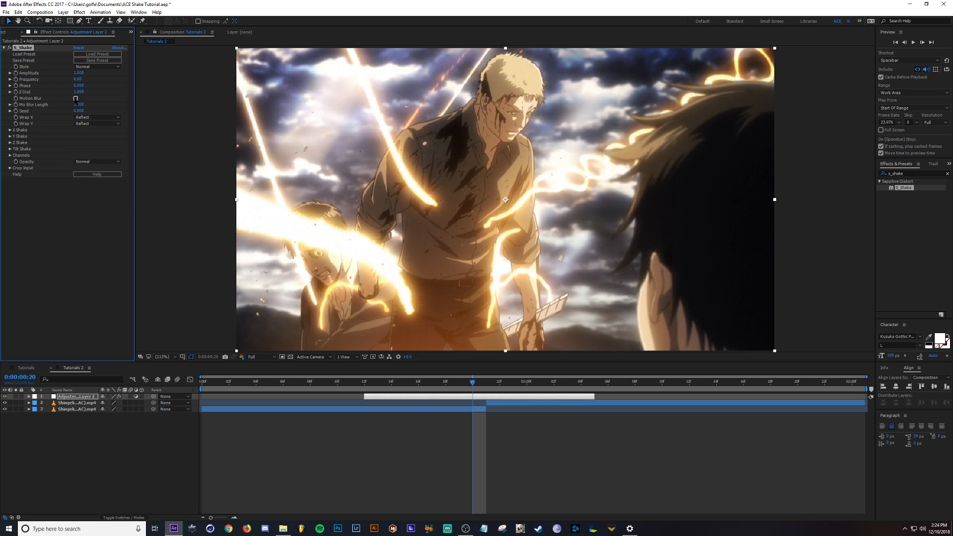
- Enable motion blur in S_Shake and set Mo Blur Length to 1.5
left_click(75, 98)
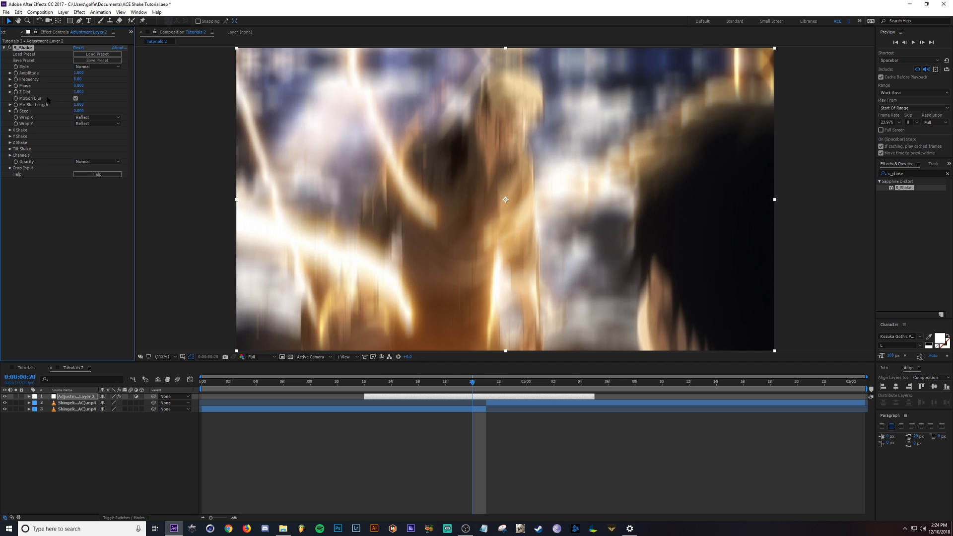
left_click(79, 104)
type("1.5")
key("Return")
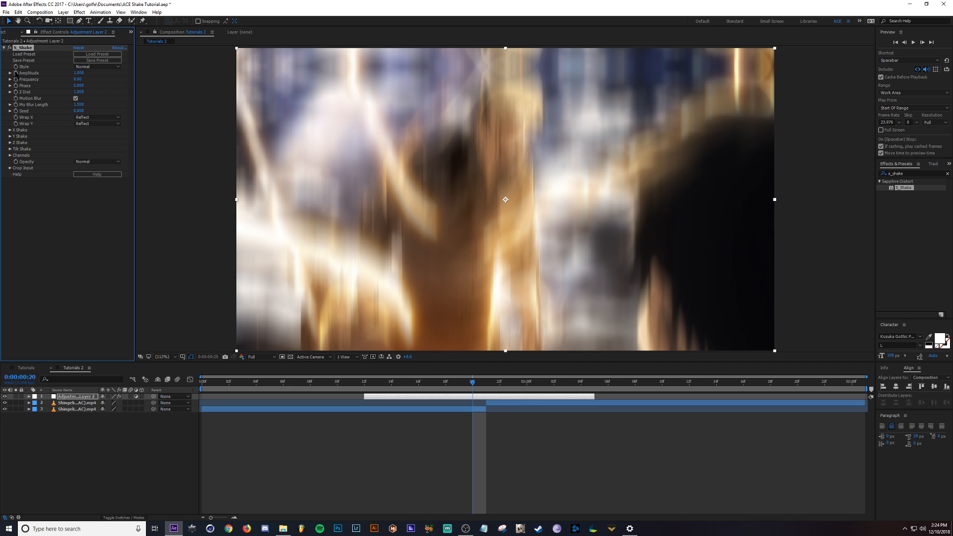
- Keyframe the S_Shake Amplitude at frame 21, on the clip cut, with a value of 1.5
left_click(16, 73)
key("u")
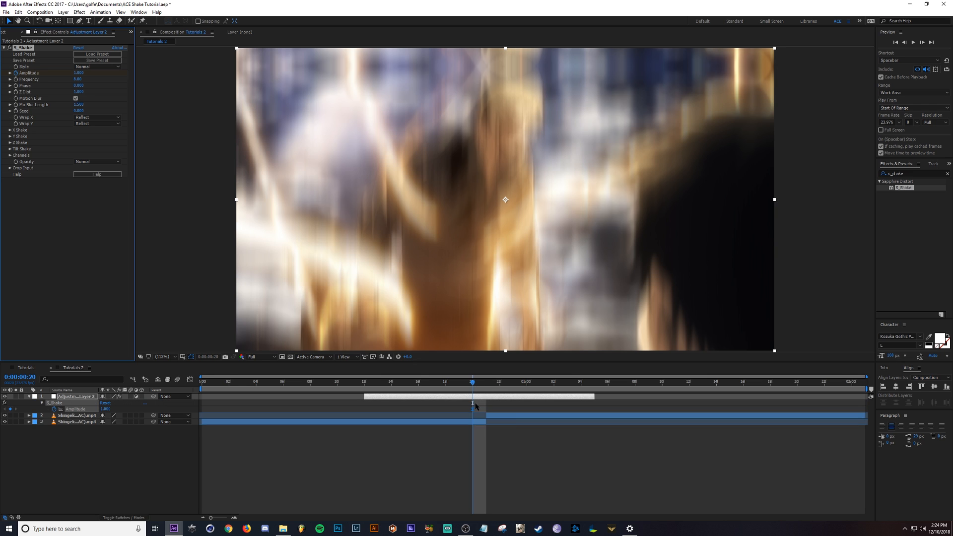
left_click_drag(473, 414, 487, 413)
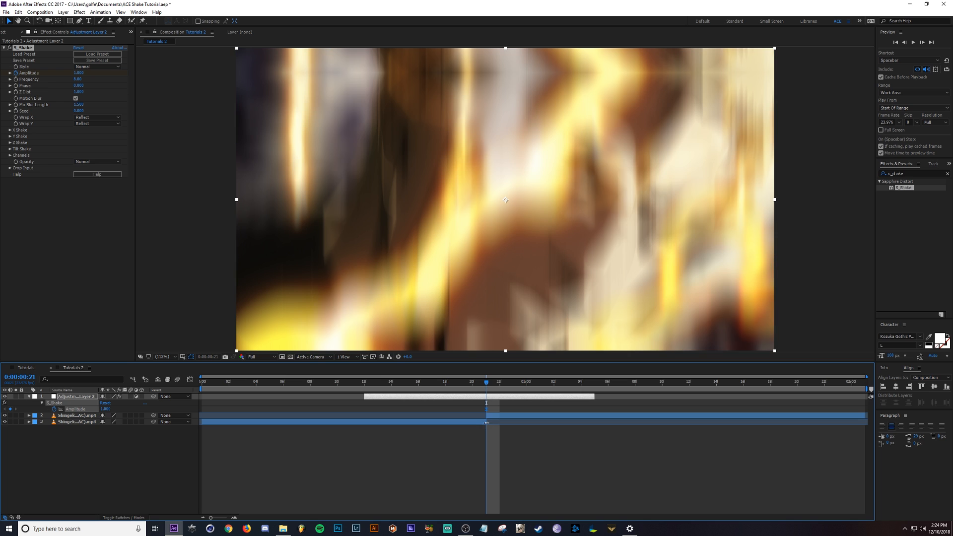
left_click(106, 409)
key("Return")
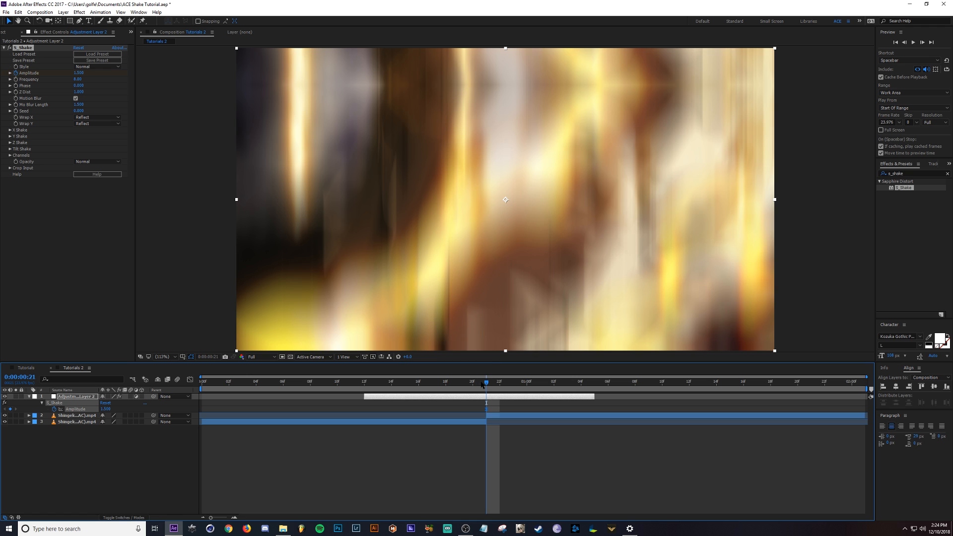
- Keyframe the S_Shake Amplitude at frame 18, before the clip cut, with a value of 0
left_click_drag(484, 383, 444, 393)
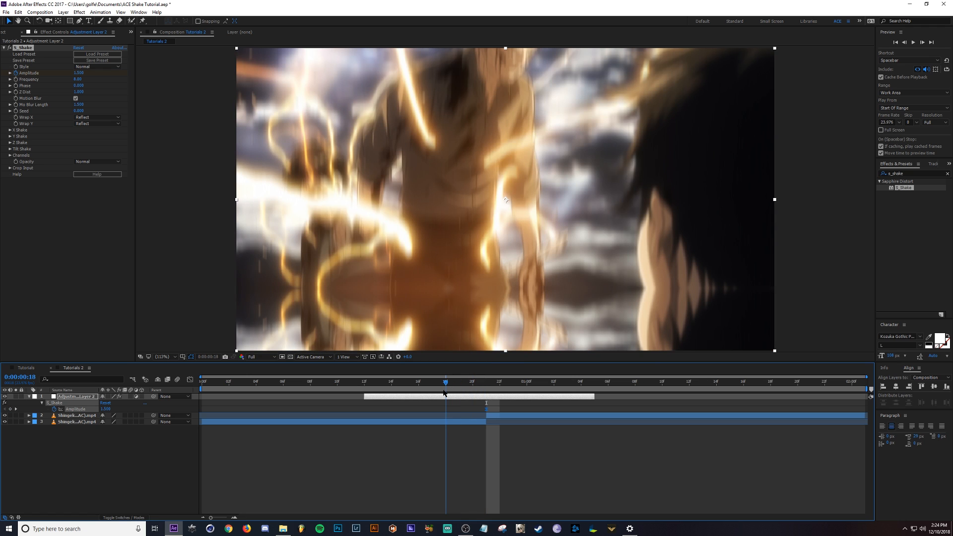
left_click(105, 409)
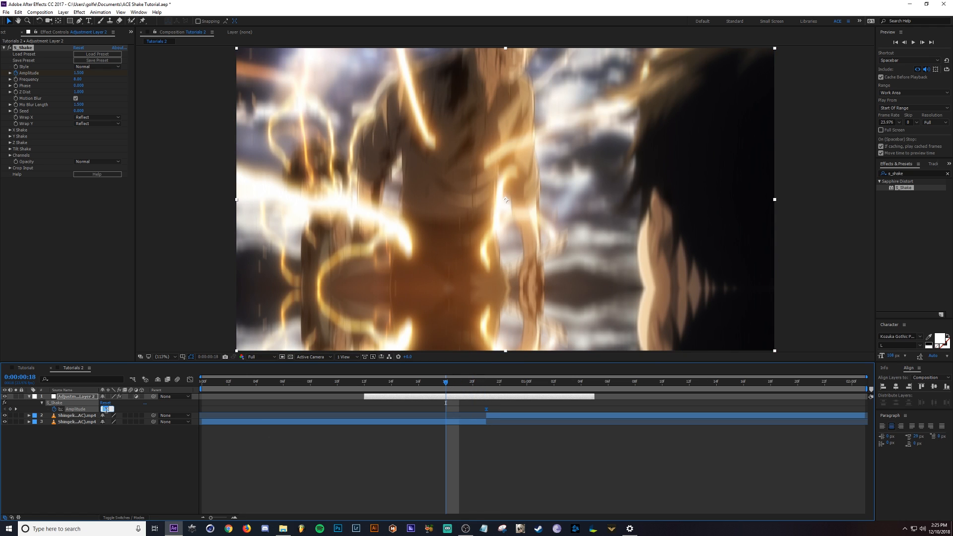
type("0")
key("Return")
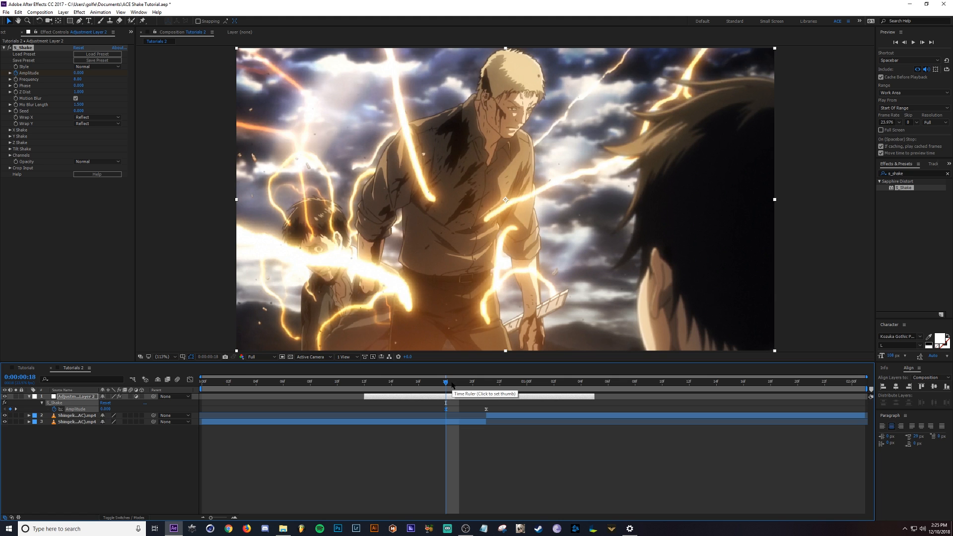
- Keyframe the S_Shake Amplitude at frame 23, after the clip cut, with a value of 0
left_click_drag(459, 384, 513, 387)
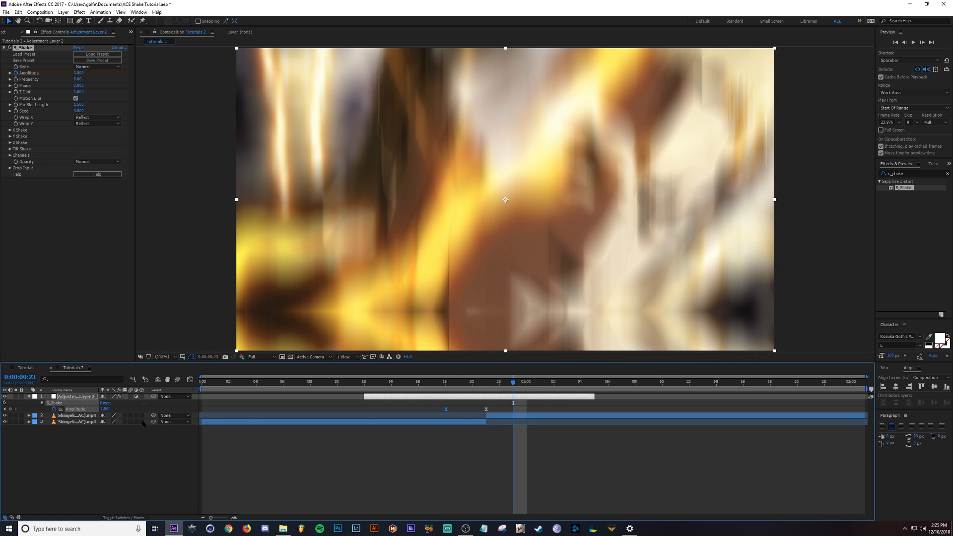
left_click(105, 409)
type("0")
key("Return")
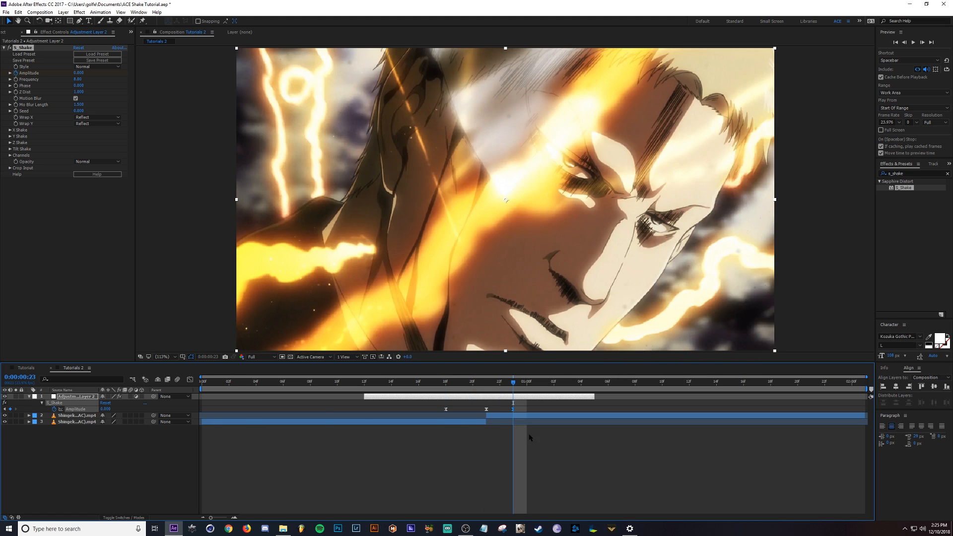
- Turn off motion blur in S_Shake to inspect the unblurred shake at frame 19
left_click_drag(498, 383, 446, 410)
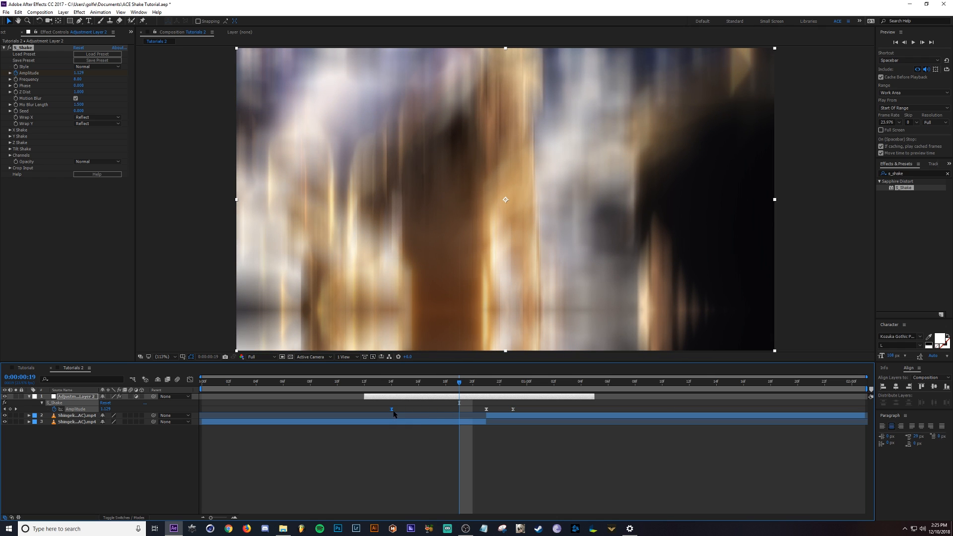
left_click(73, 103)
left_click(76, 98)
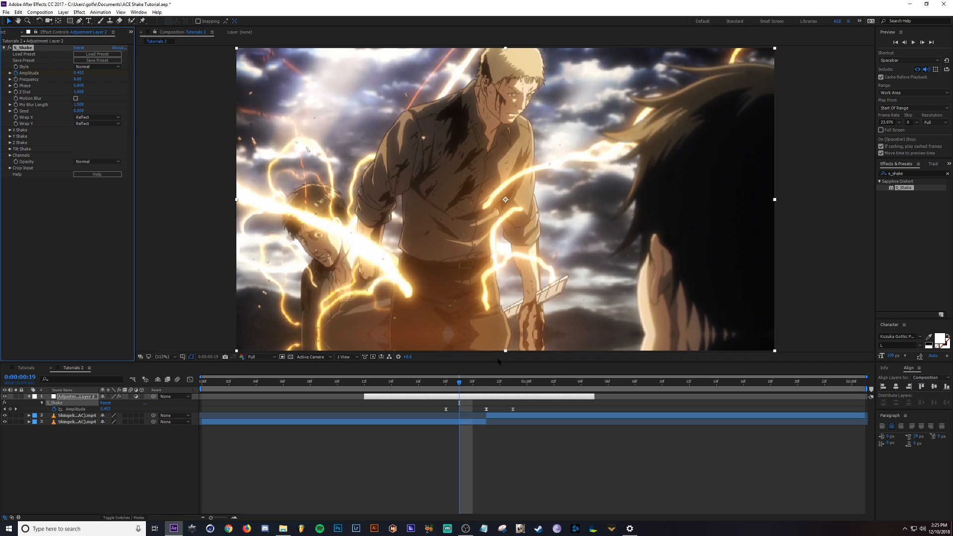
mouse_move(459, 383)
left_mouse_down()
mouse_move(470, 383)
mouse_move(457, 383)
left_mouse_up()
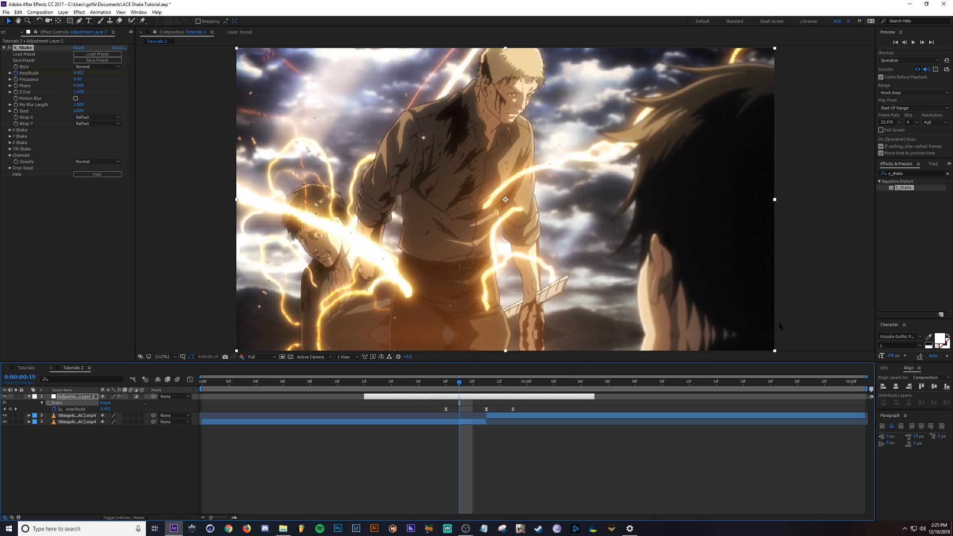
left_click_drag(459, 382, 463, 385)
- Try different S_Shake Phase values at frames 19 and 20, and reset the Phase to 0
mouse_move(79, 87)
left_mouse_down()
mouse_move(101, 87)
mouse_move(90, 87)
left_mouse_up()
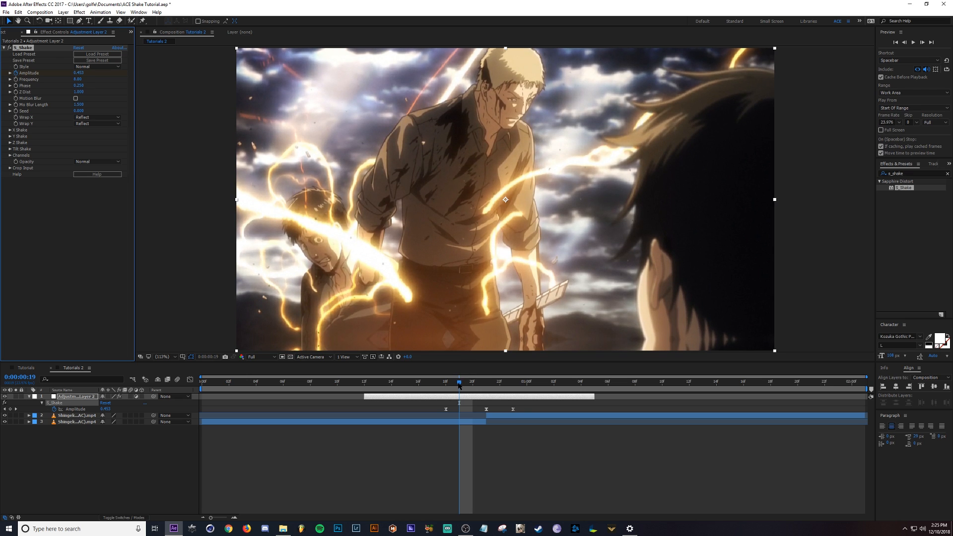
mouse_move(459, 386)
left_mouse_down()
mouse_move(486, 387)
mouse_move(463, 388)
mouse_move(473, 387)
left_mouse_up()
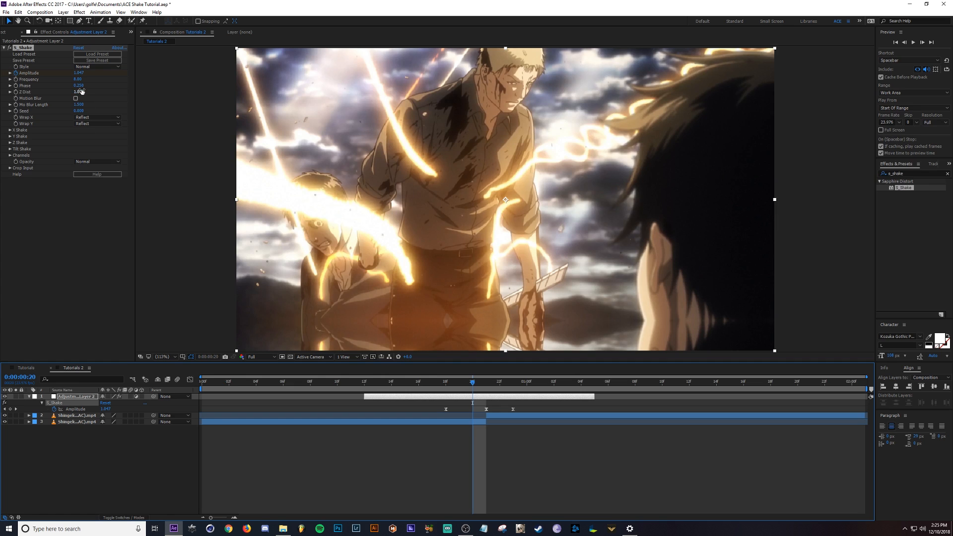
left_click_drag(79, 85, 90, 87)
mouse_move(475, 386)
left_mouse_down()
mouse_move(461, 386)
mouse_move(478, 387)
left_mouse_up()
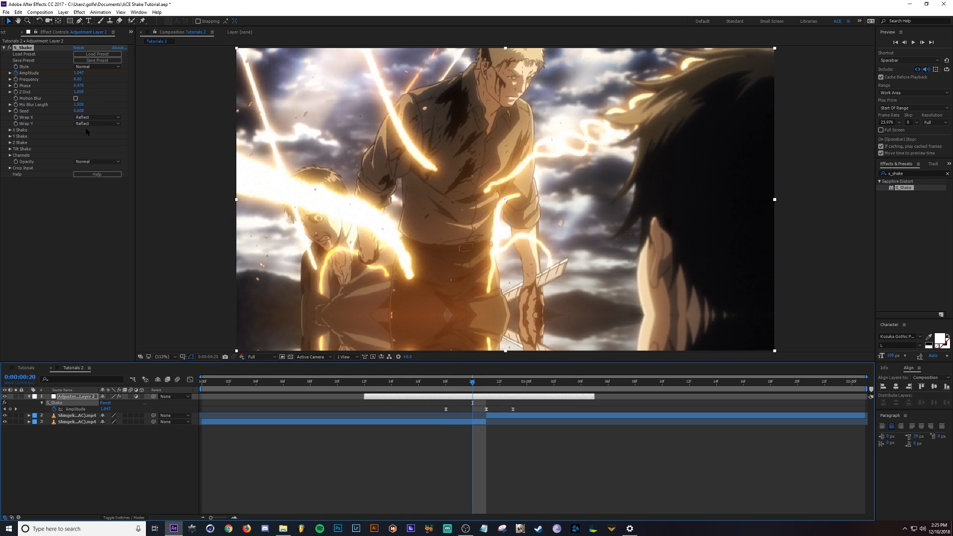
left_click_drag(78, 86, 78, 86)
left_click(78, 86)
type("0")
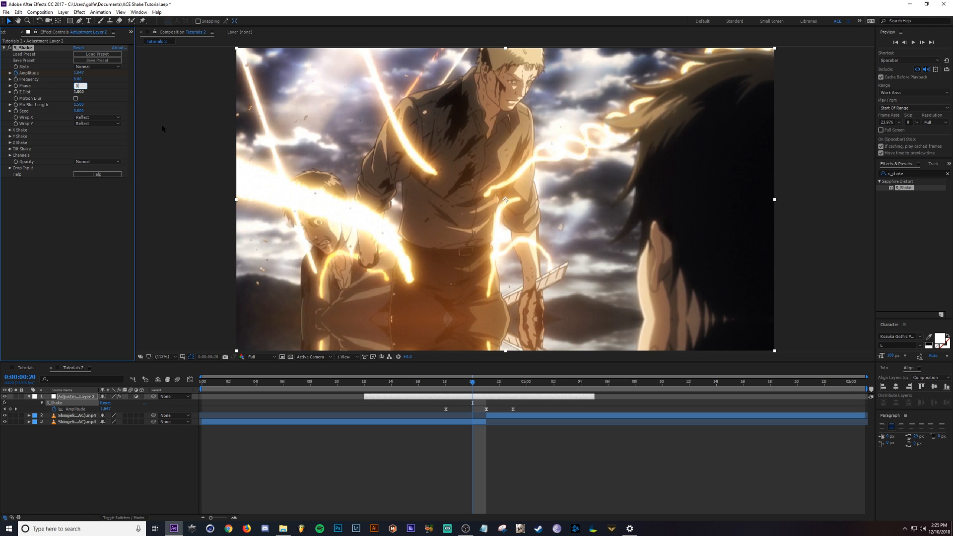
key("Return")
- Set the S_Shake Phase to 0.040, checking frames 21 and 19, and turn motion blur back on
left_click(481, 386)
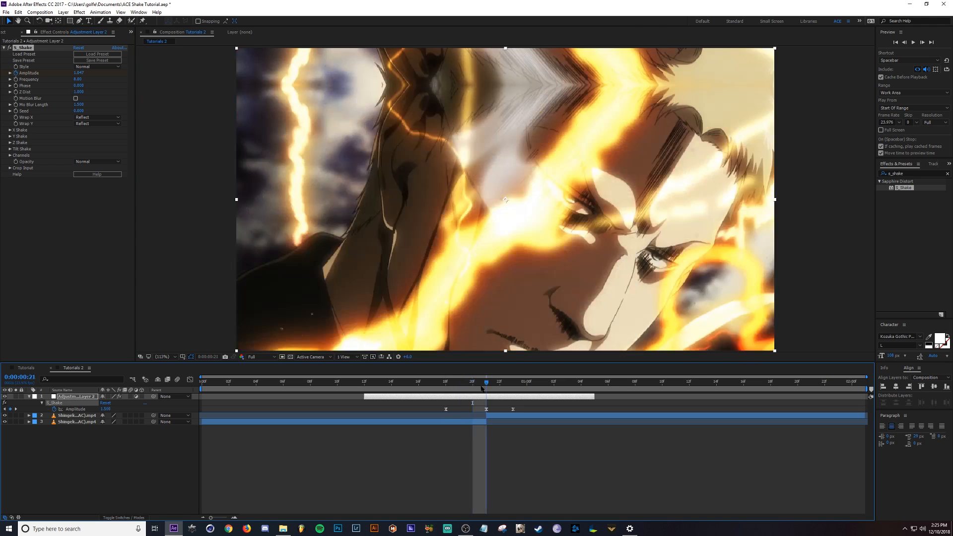
mouse_move(481, 387)
left_mouse_down()
mouse_move(513, 388)
mouse_move(454, 392)
mouse_move(486, 391)
left_mouse_up()
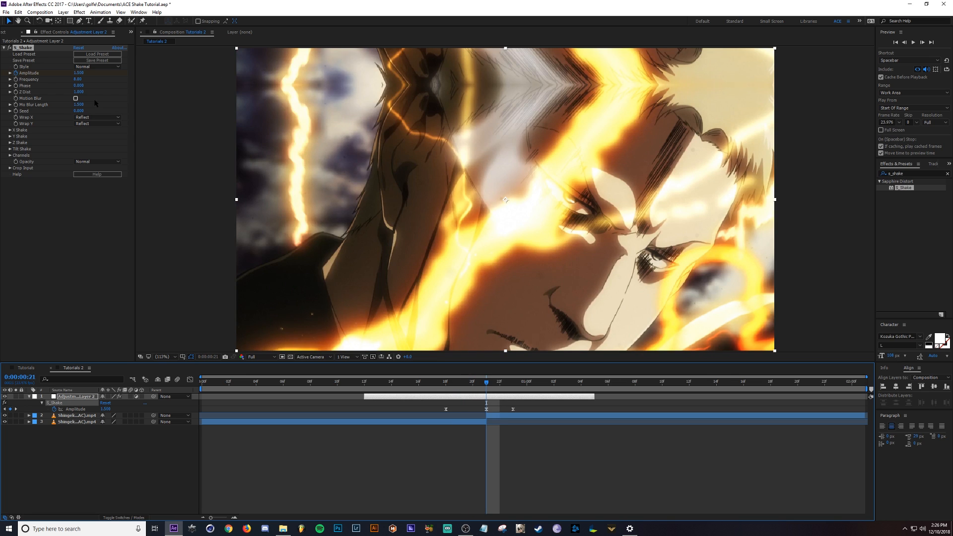
left_click_drag(79, 87, 82, 87)
left_click_drag(489, 385, 459, 382)
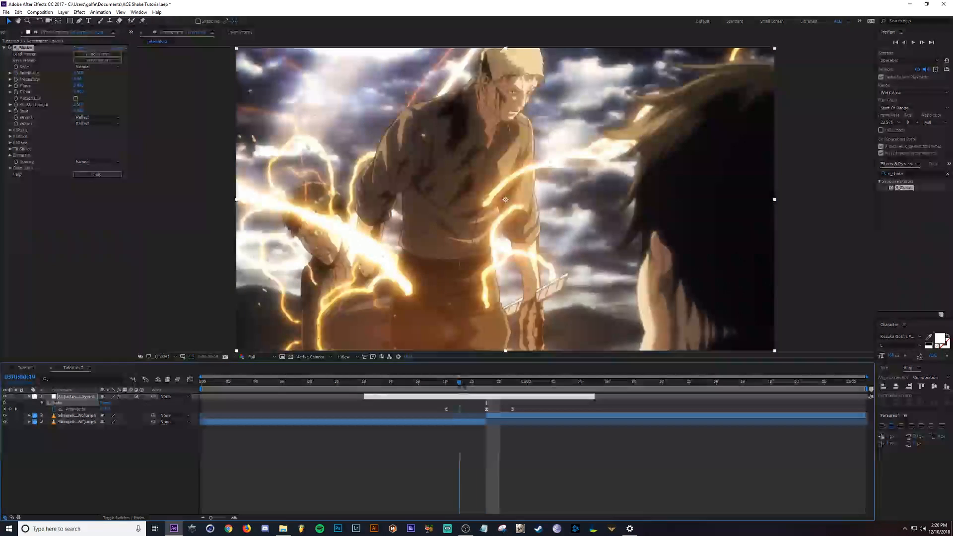
left_click(76, 98)
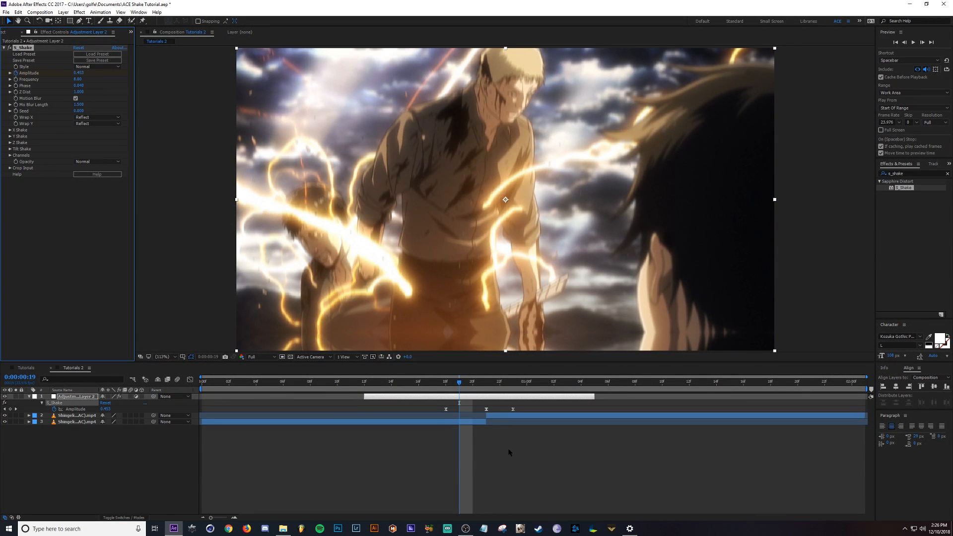
- Trim the S_Shake adjustment layer to run from frame 18 to frame 23, matching its Amplitude keyframes, and preview the transition
left_click(445, 382)
key("alt+bracketleft")
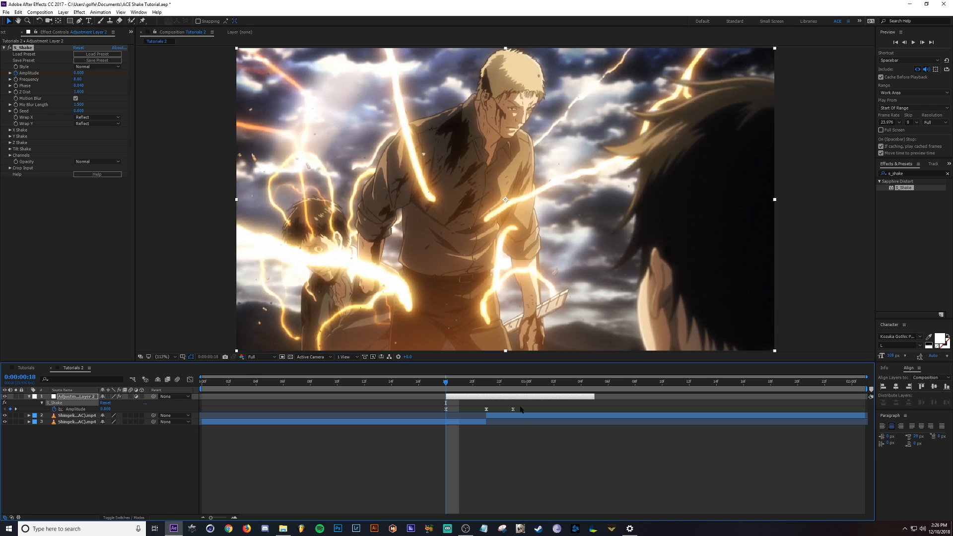
left_click(499, 383)
left_click(514, 383)
key("alt+bracketright")
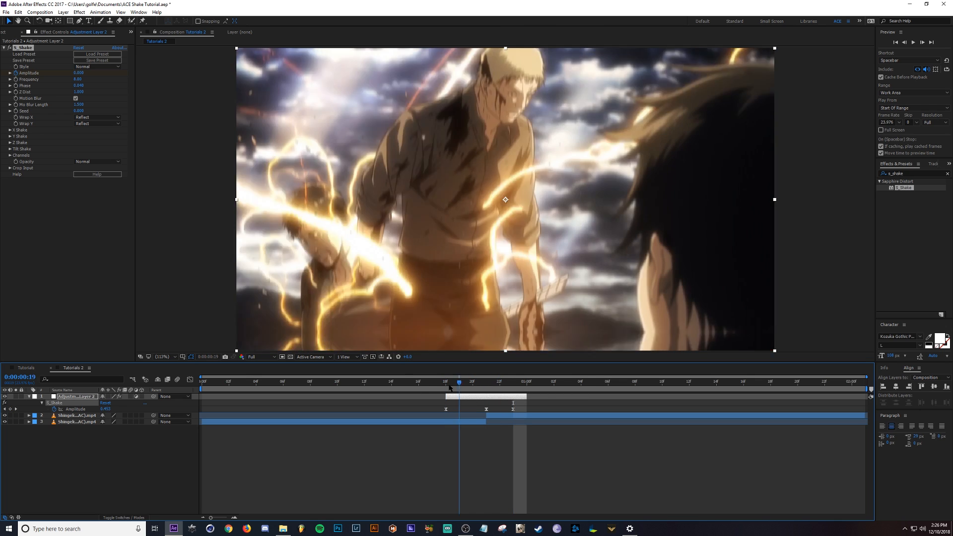
left_click(406, 383)
left_click(414, 382)
key("space")
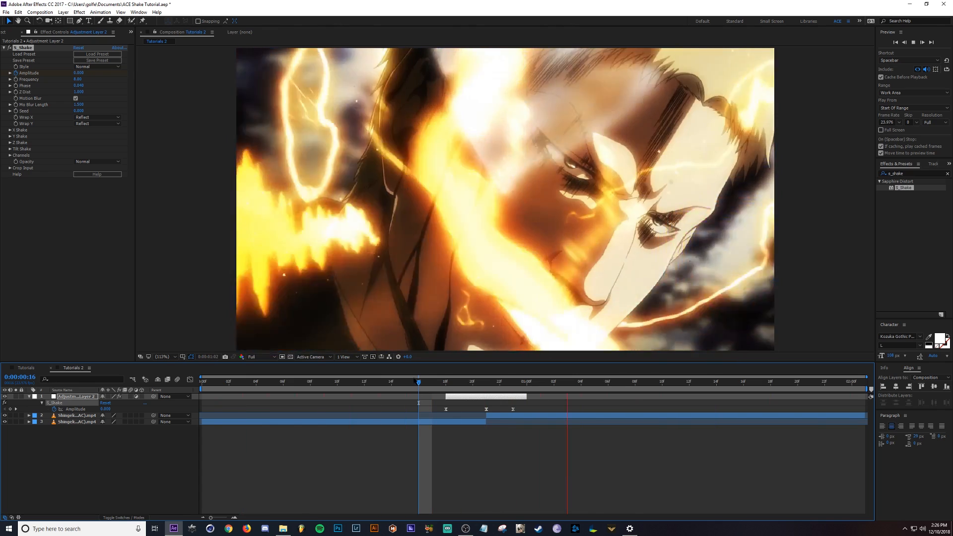
- Duplicate the adjustment layer with the original hidden and S_Shake removed from the copy, and save the project
left_click(470, 382)
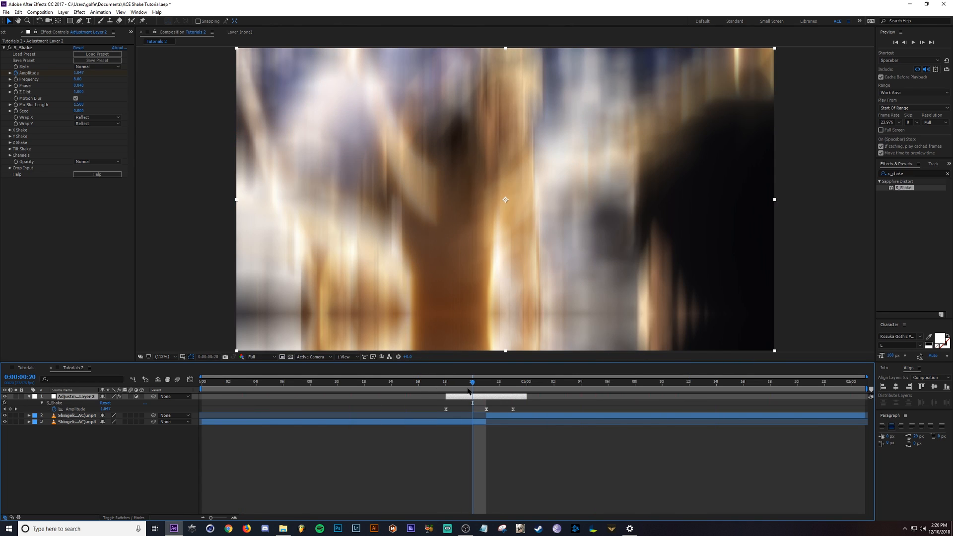
key("ctrl+d")
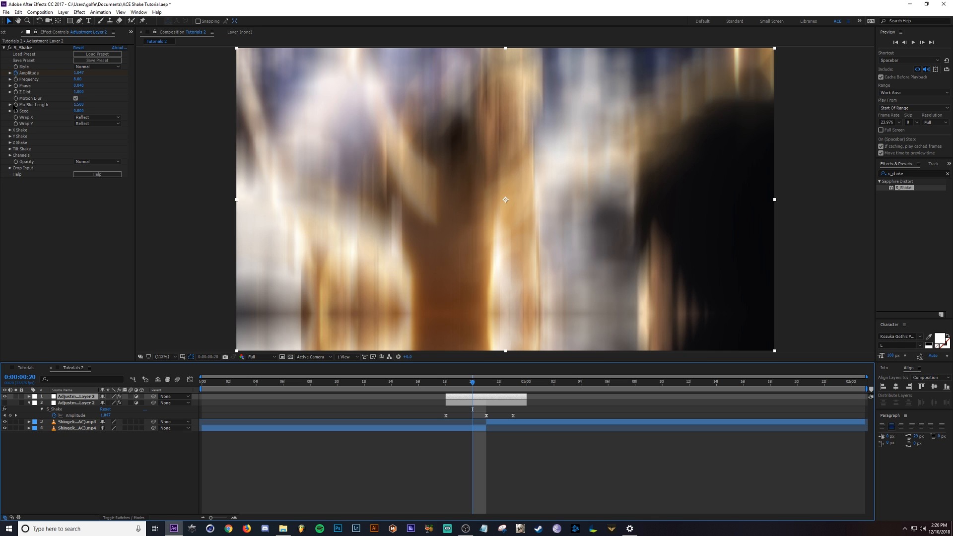
key("ctrl+s")
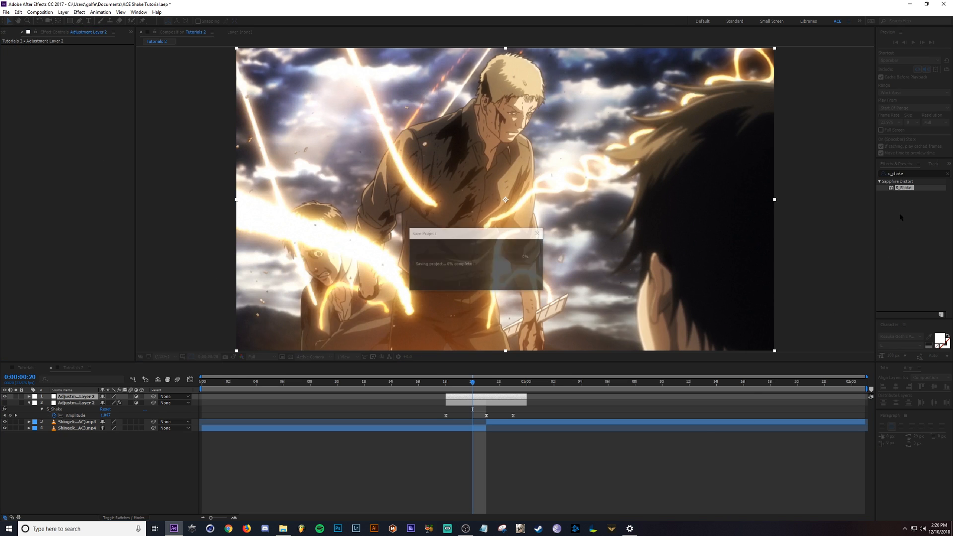
- Apply the Video Copilot Twitch effect to the duplicated adjustment layer
left_click(918, 173)
type("twitch")
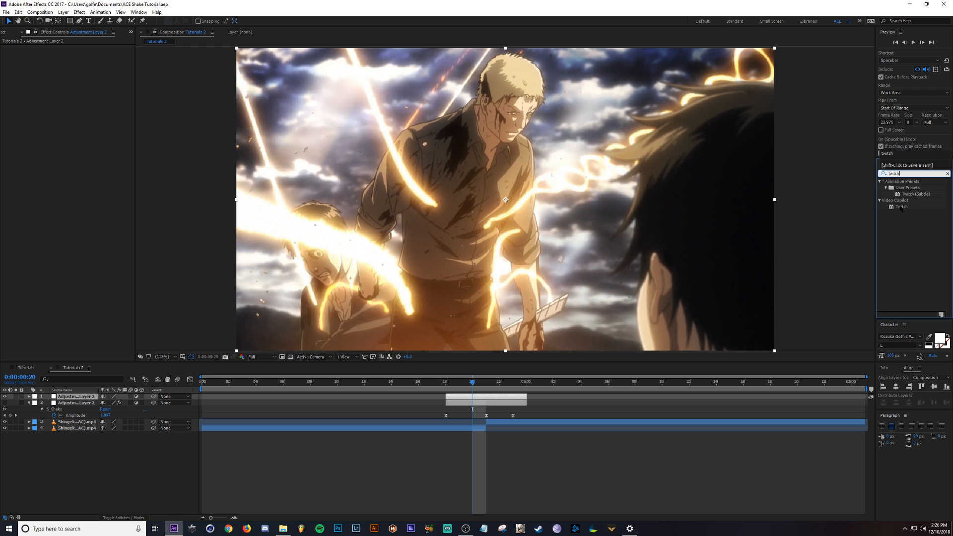
double_click(901, 207)
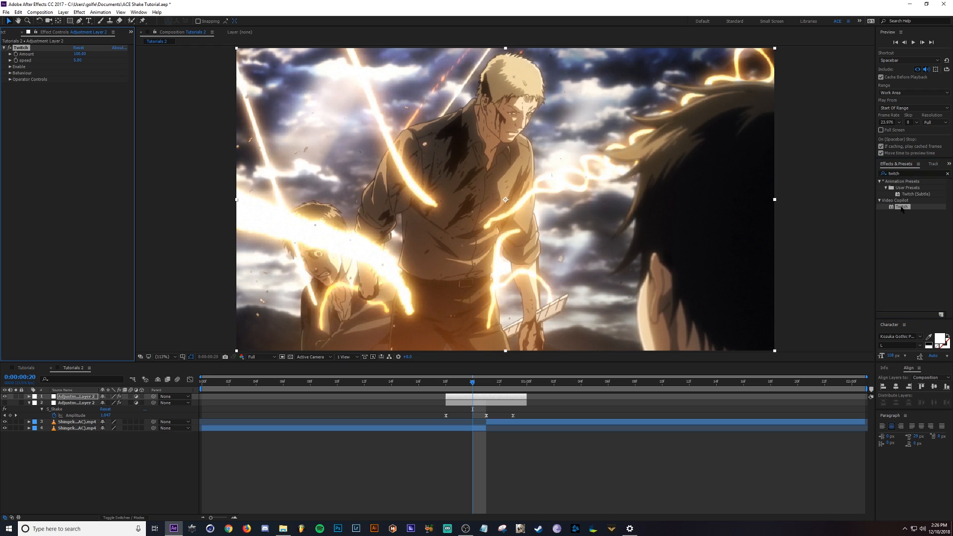
left_click(481, 398)
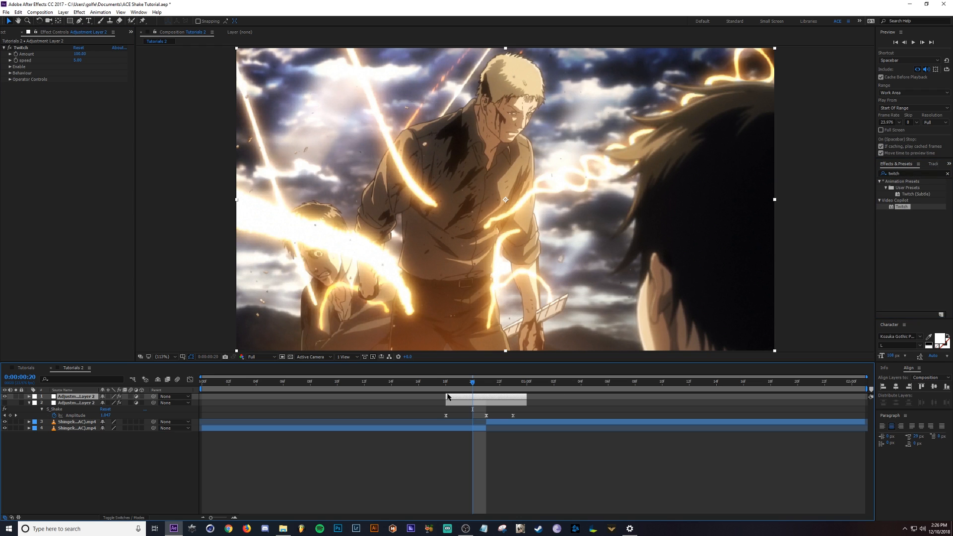
- Enable the Slide operator in Twitch, with the playhead at frame 18
left_click_drag(474, 383, 447, 391)
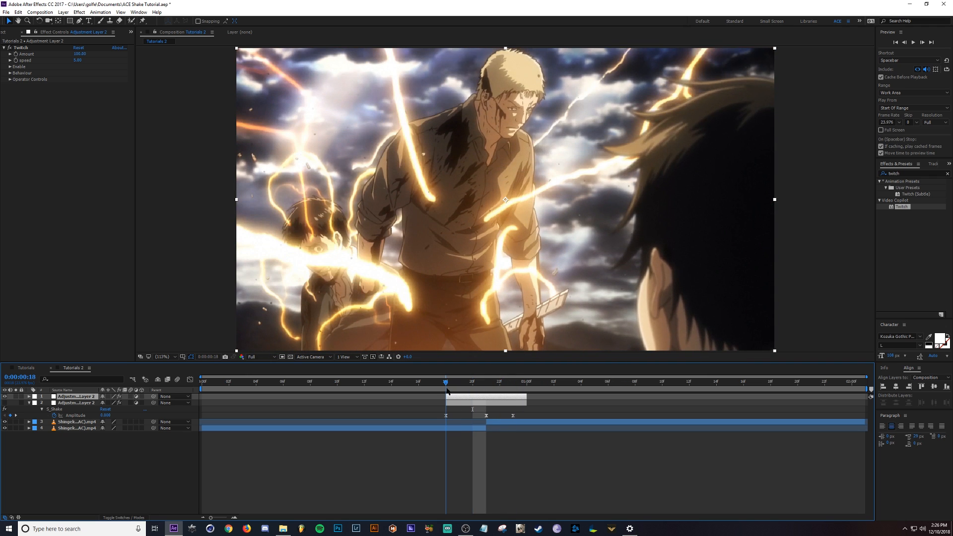
left_click(9, 67)
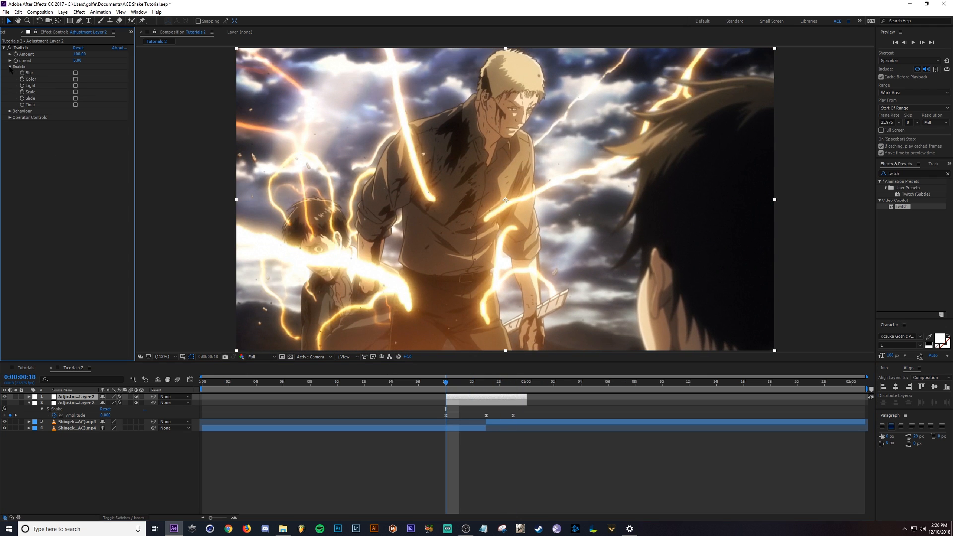
left_click(75, 98)
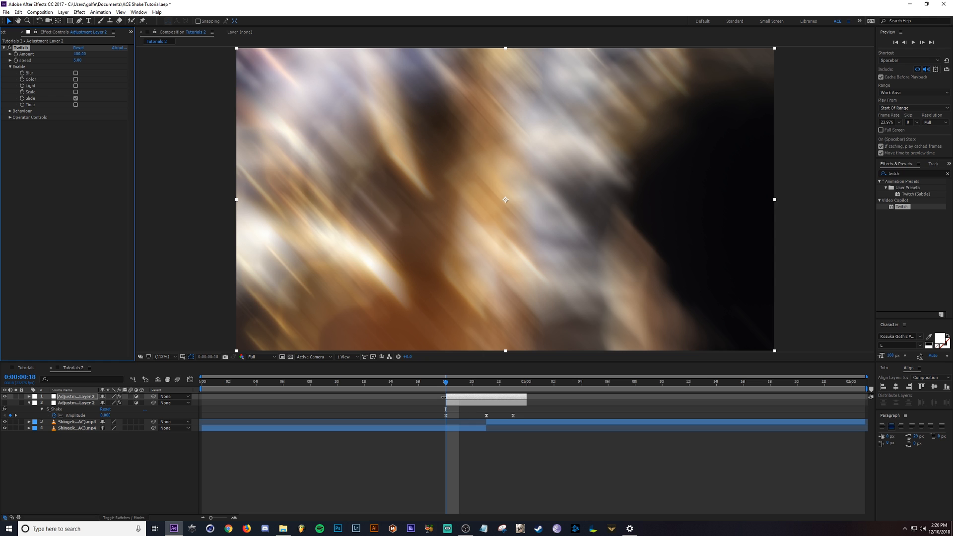
- Try a longer Twitch adjustment layer extended at both ends, preview it, and trim it back to frames 18 to 23
left_click_drag(443, 397, 378, 397)
left_click_drag(527, 396, 621, 397)
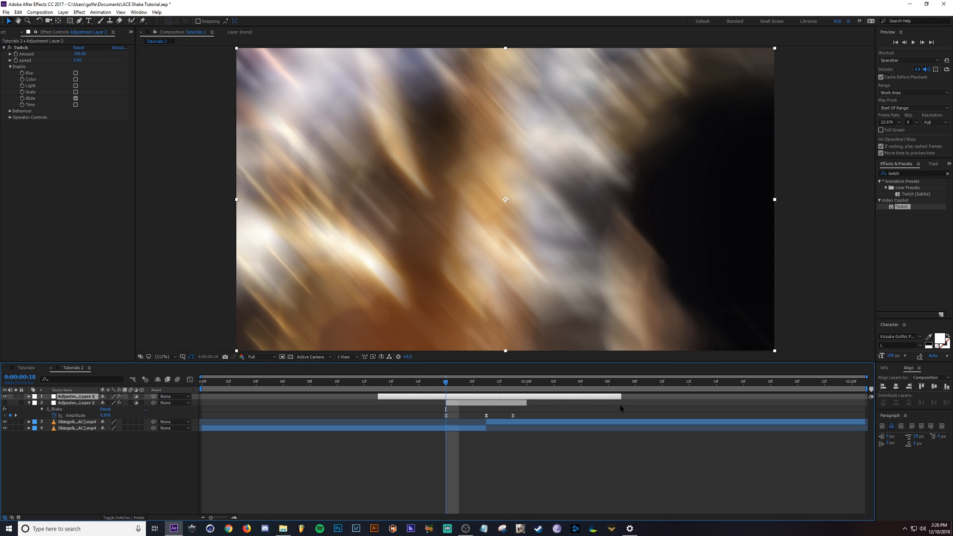
key("space")
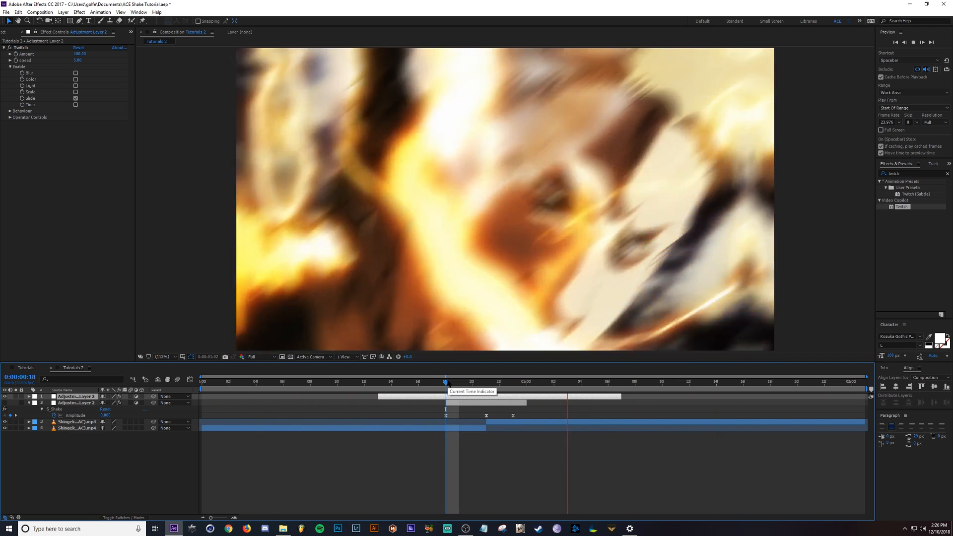
left_click(446, 382)
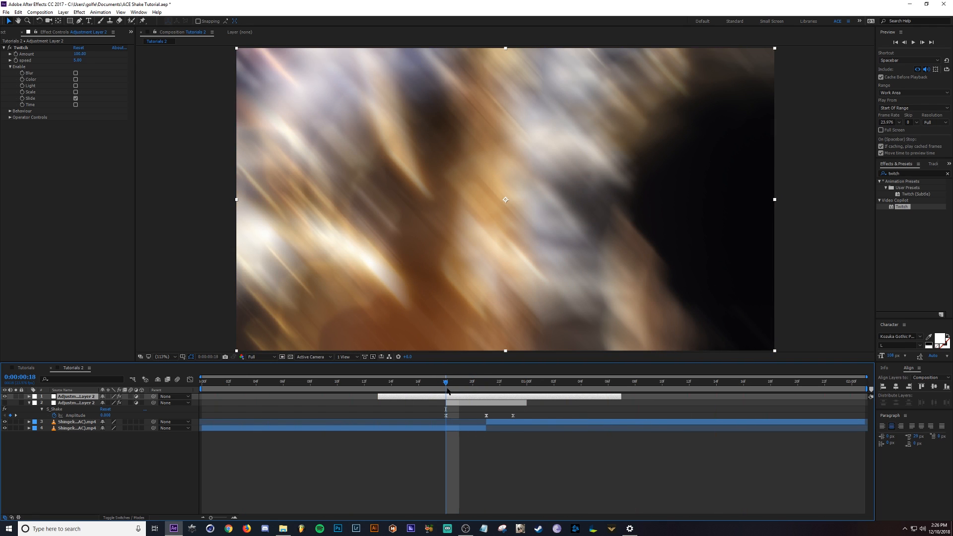
key("alt+bracketleft")
key("alt+bracketright")
left_click_drag(458, 398, 525, 398)
- With the playhead at frame 21, expand Twitch's Slide operator settings and turn Slide Direction until the slide runs vertically
left_click_drag(470, 383, 486, 386)
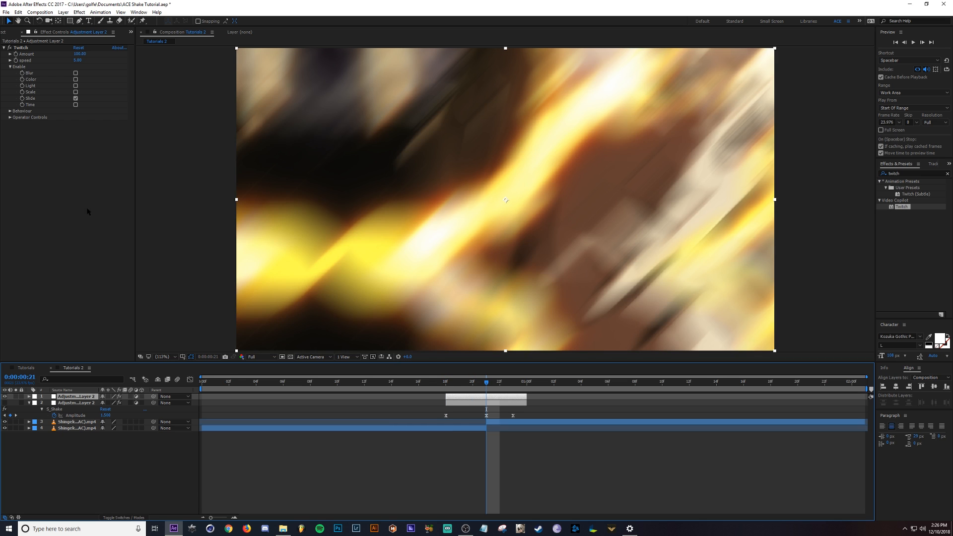
left_click(10, 118)
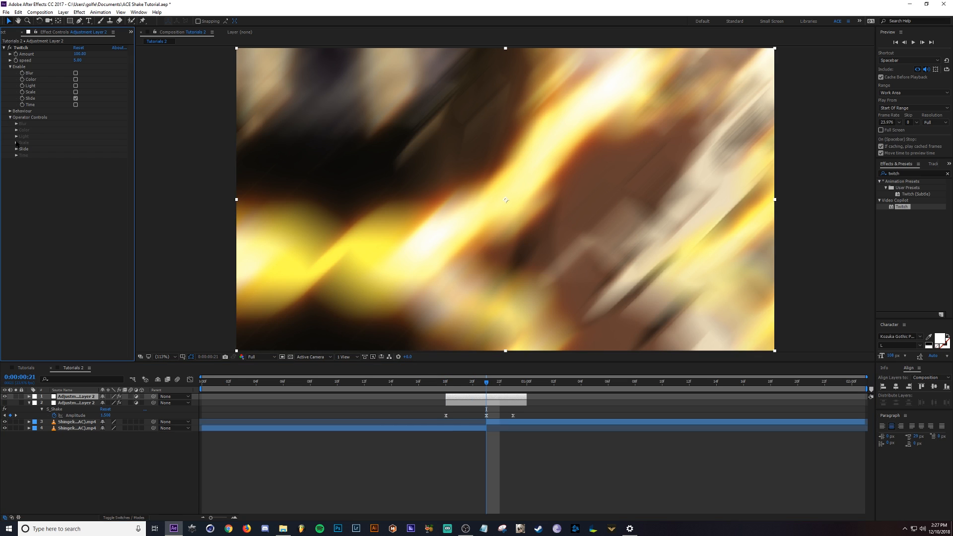
left_click(17, 148)
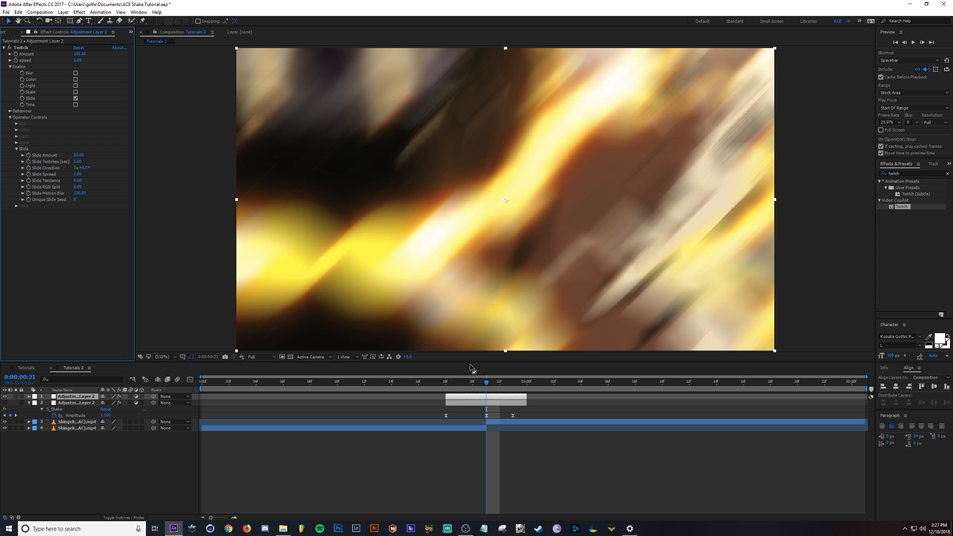
left_click(487, 383)
mouse_move(481, 384)
left_mouse_down()
mouse_move(473, 383)
mouse_move(485, 383)
left_mouse_up()
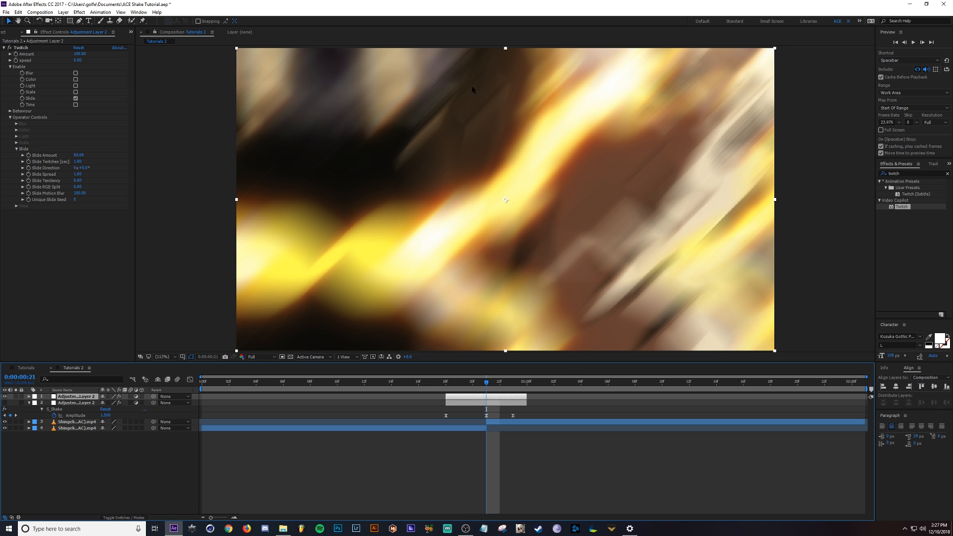
left_click_drag(81, 167, 5, 165)
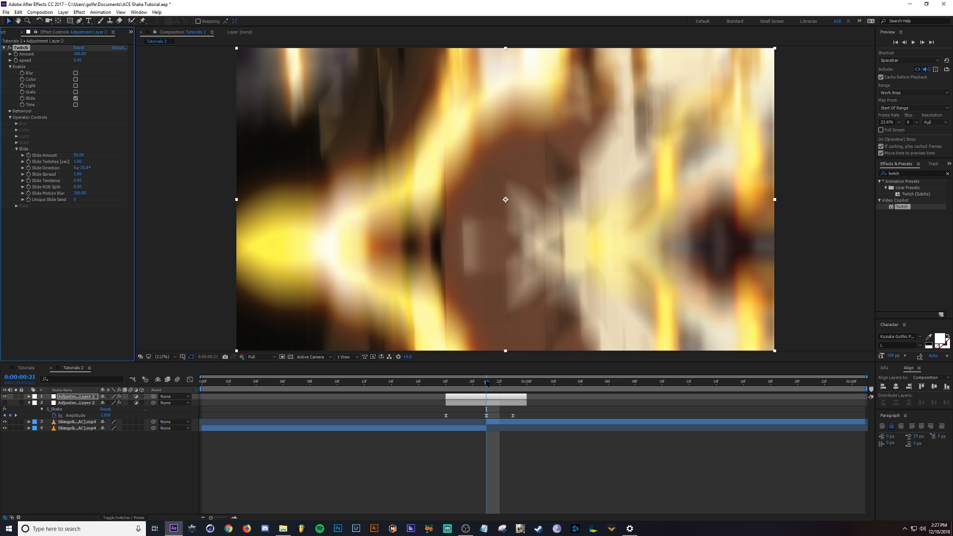
mouse_move(487, 383)
left_mouse_down()
mouse_move(446, 389)
mouse_move(487, 386)
left_mouse_up()
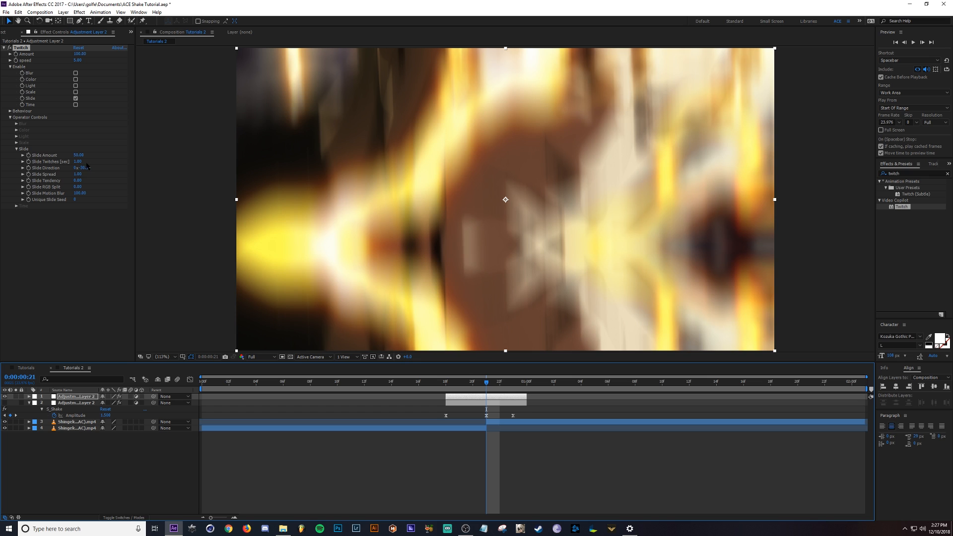
- Set the Twitch effect's speed to 7 and check the slide around frame 21
left_click(77, 61)
type("7")
key("Return")
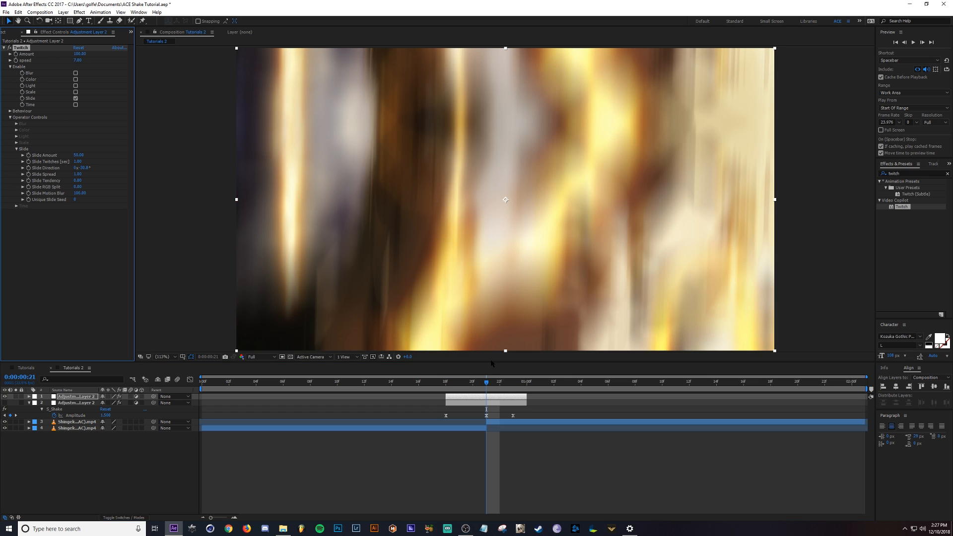
mouse_move(480, 382)
left_mouse_down()
mouse_move(453, 391)
mouse_move(489, 390)
left_mouse_up()
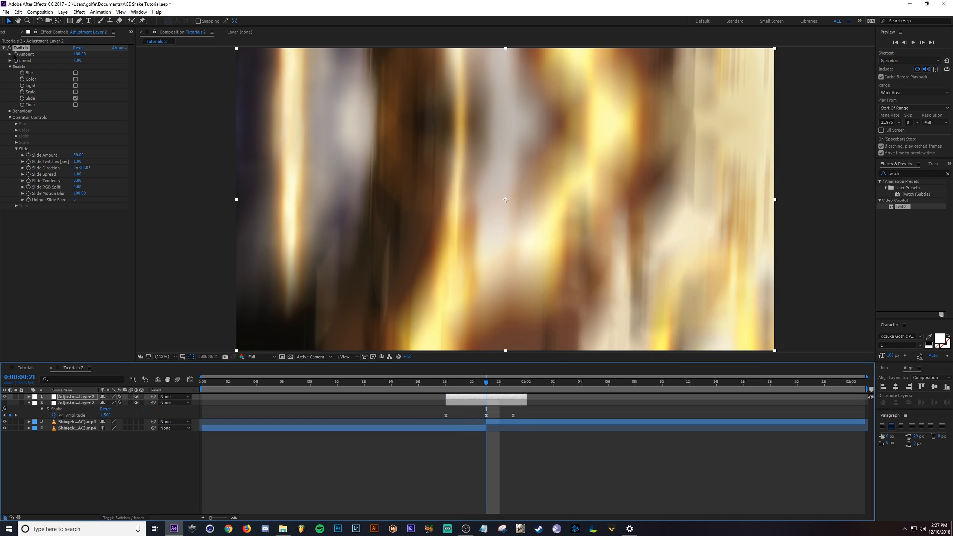
- Keyframe Twitch's Amount at 0 on frame 18, 100 on frame 21 and 0 on frame 23, and preview the transition
left_click(15, 54)
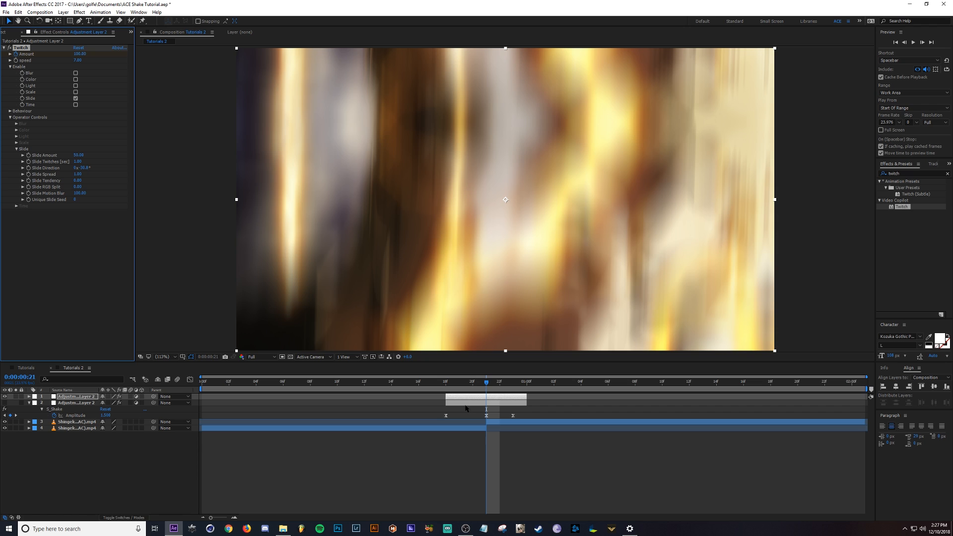
key("u")
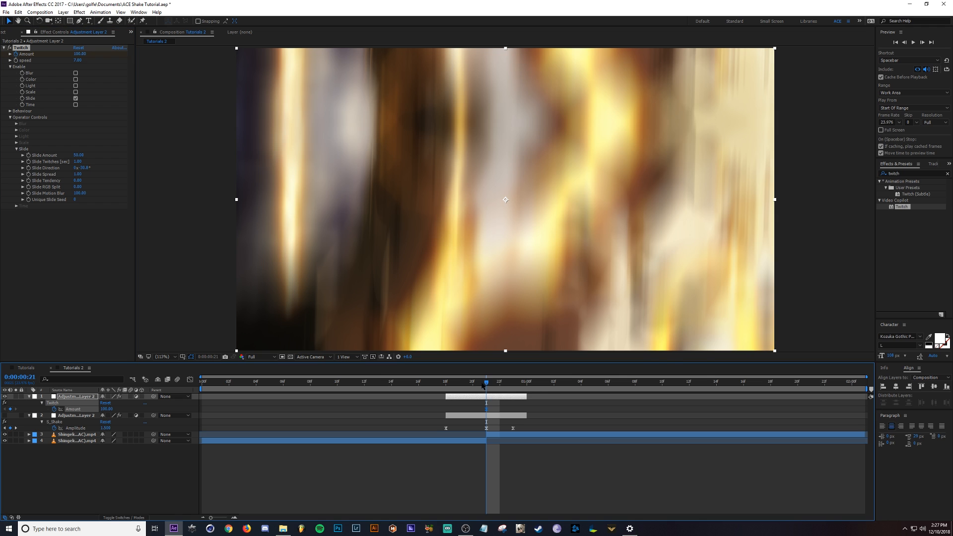
left_click_drag(486, 386, 446, 386)
left_click(107, 409)
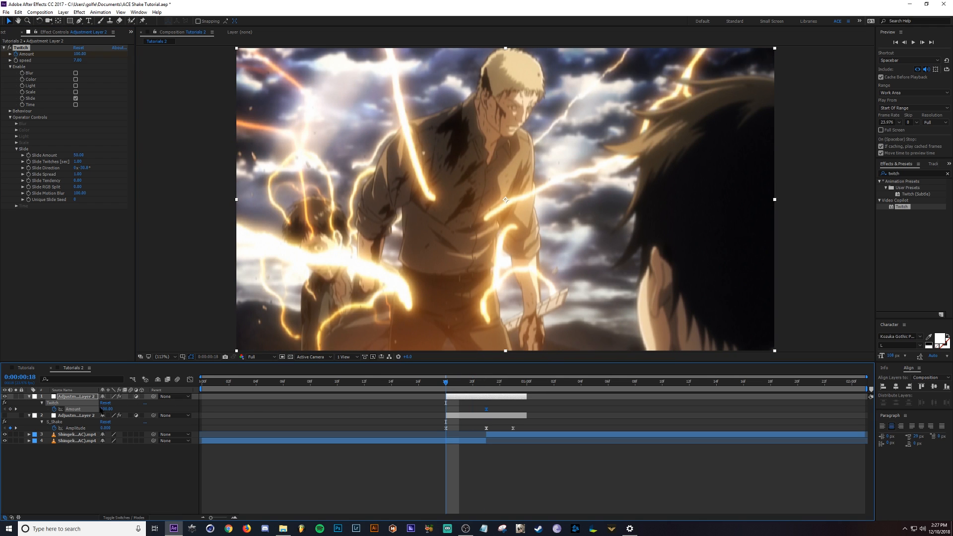
type("0")
key("Return")
left_click_drag(488, 382, 513, 383)
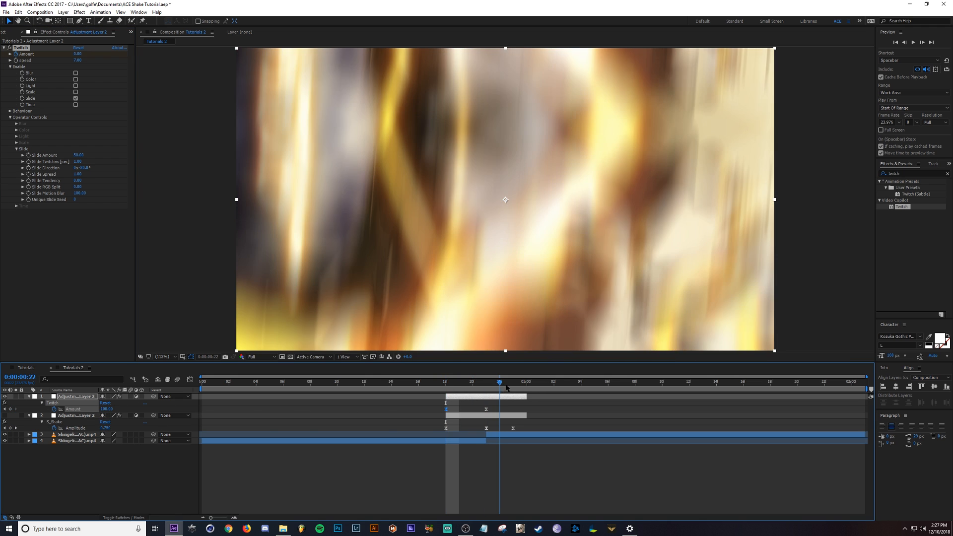
left_click(106, 409)
type("0")
key("Return")
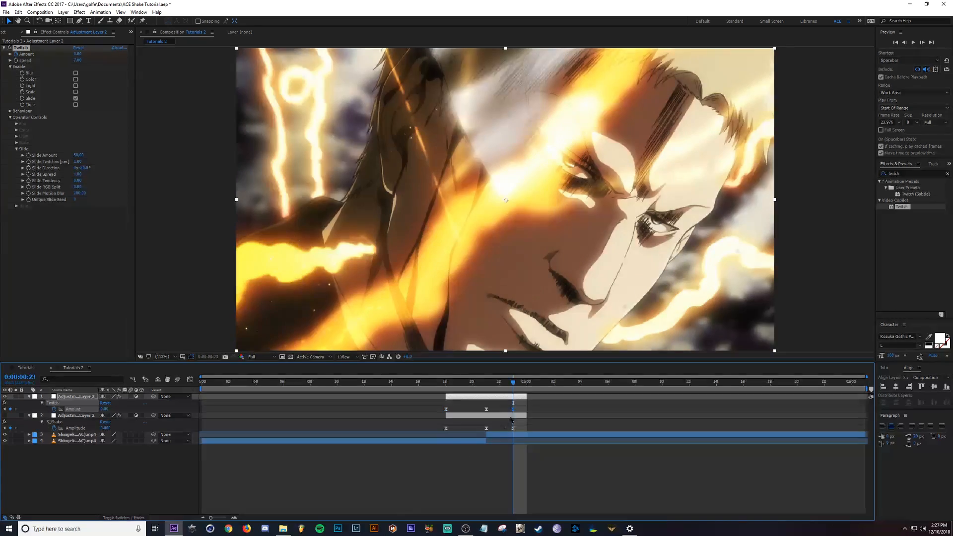
key("space")
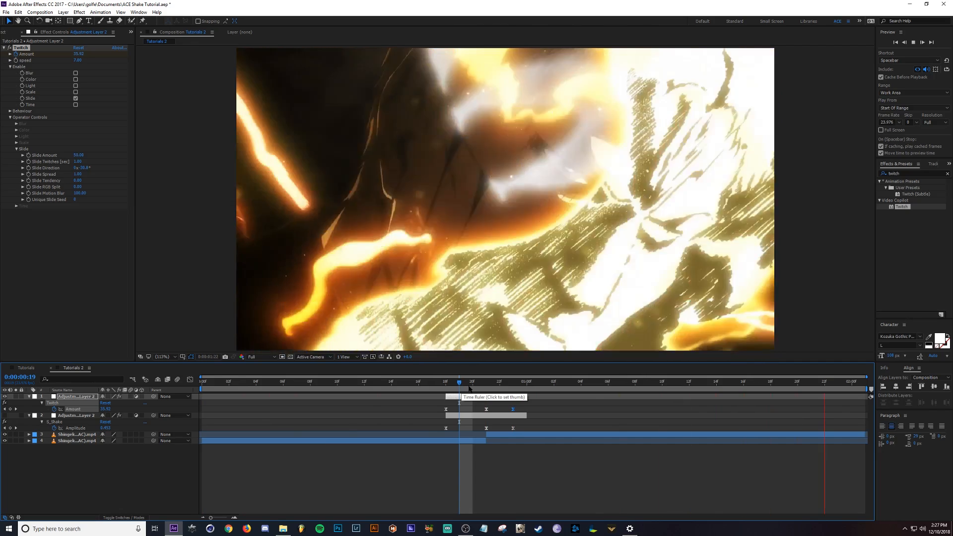
key("space")
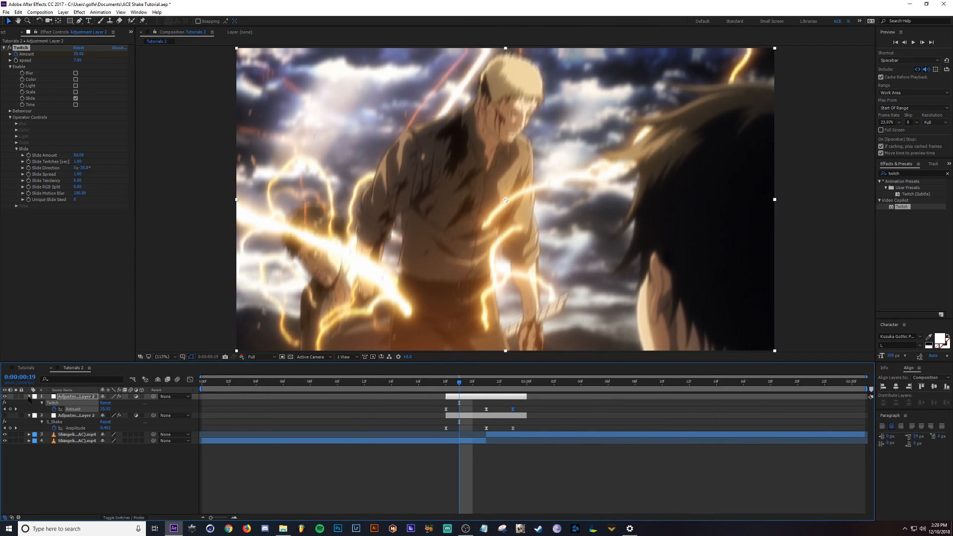
- Hide the Twitch adjustment layer, and rename the S_Shake adjustment layer "S shake" with its visibility turned on
left_click(29, 397)
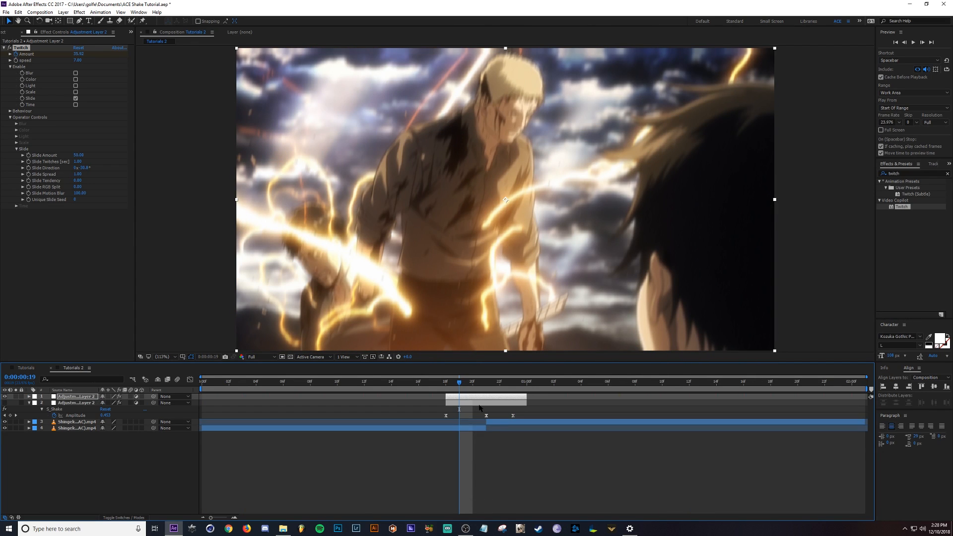
left_click(5, 397)
left_click(61, 403)
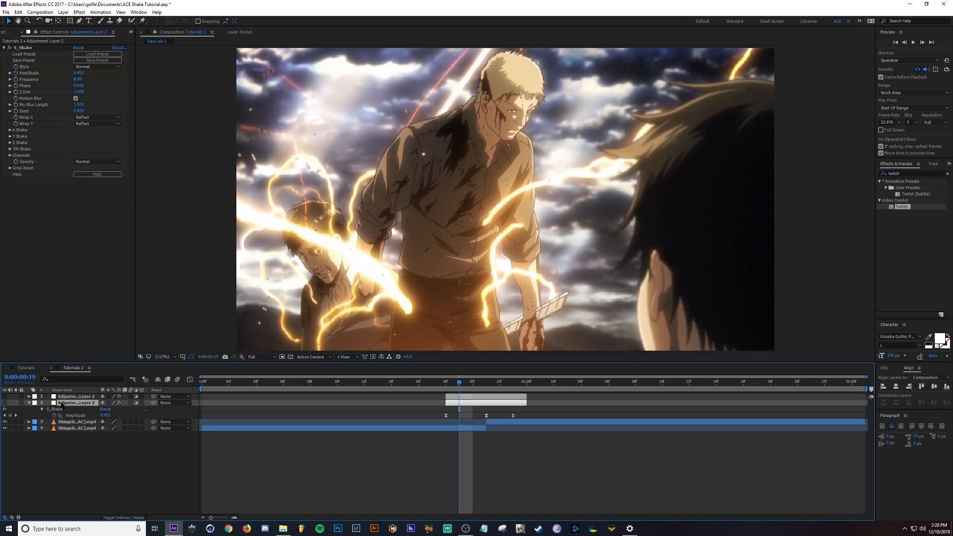
key("Return")
type("S")
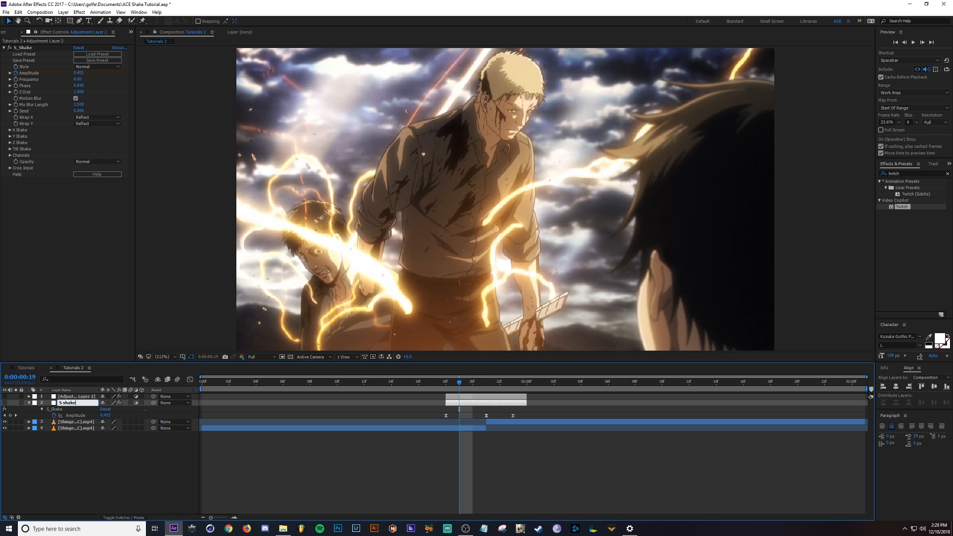
type(" shake")
key("Return")
left_click(5, 402)
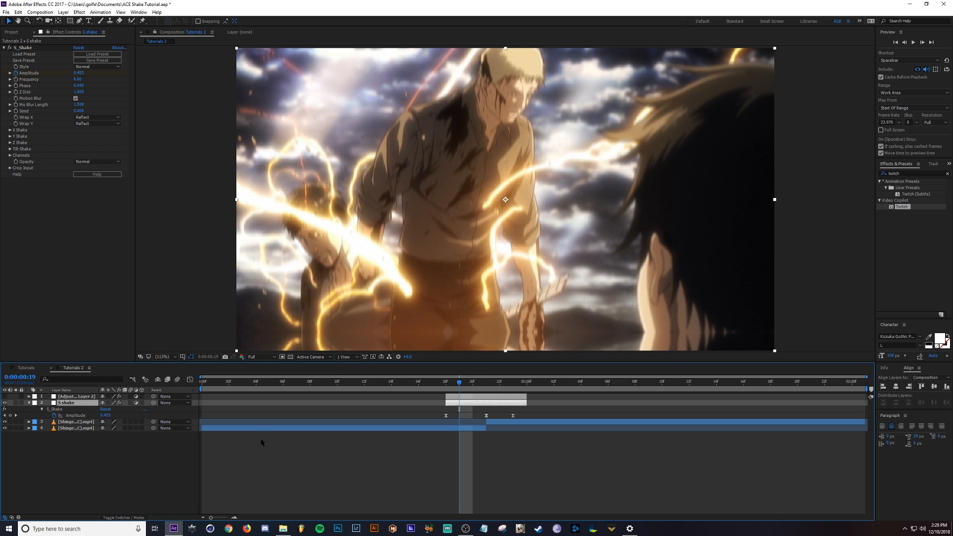
- Extend the start of the S shake layer back to frame 7 and move its first Amplitude keyframe there
left_click_drag(444, 405, 296, 403)
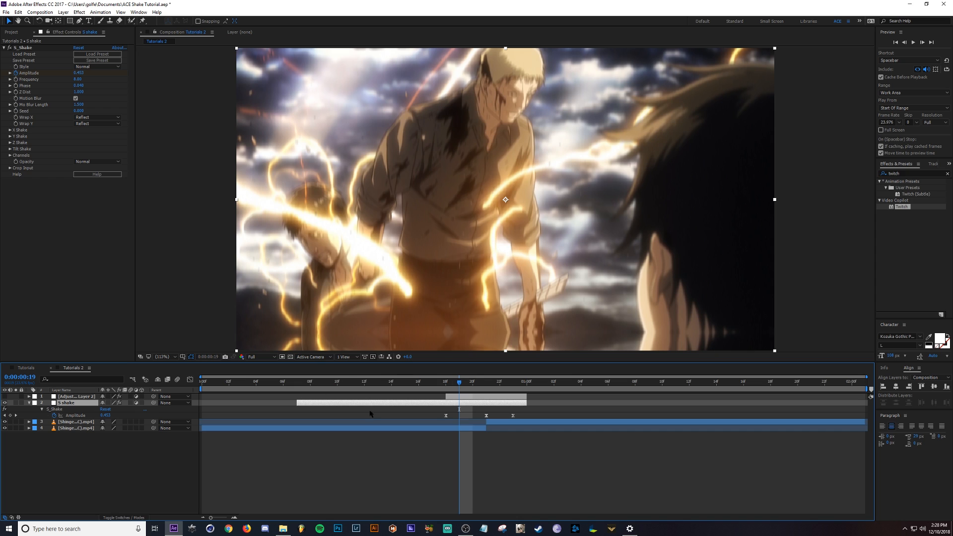
left_click_drag(446, 416, 372, 422)
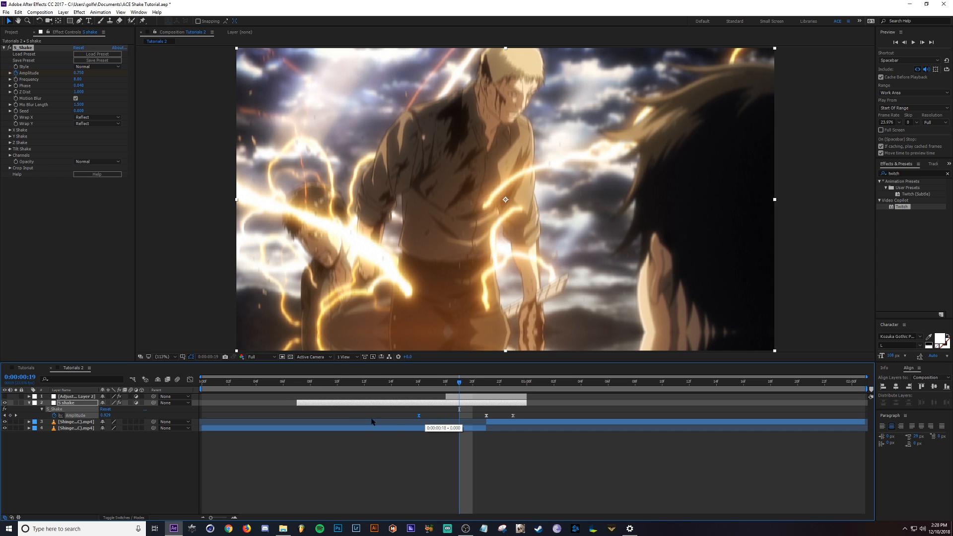
left_click_drag(301, 422, 298, 417)
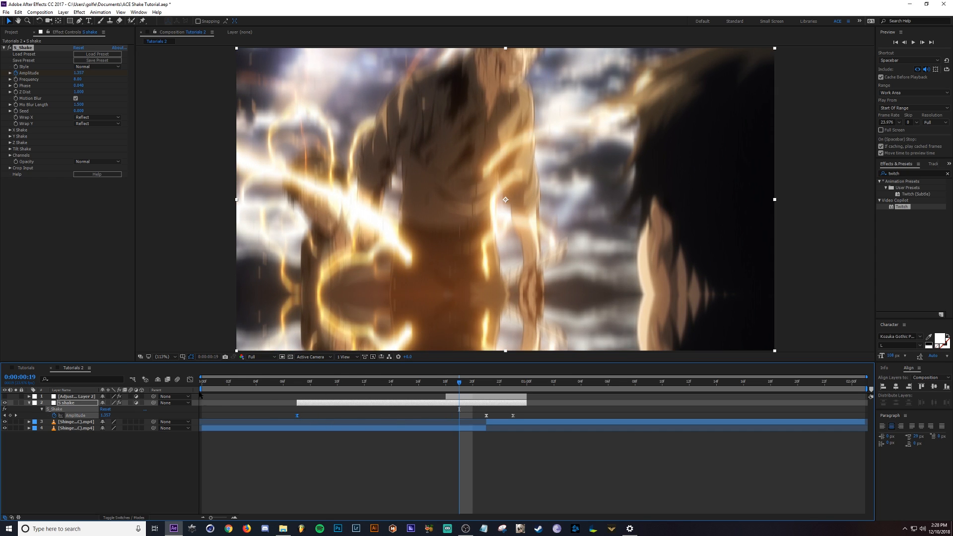
- Reshape the S_Shake Amplitude value curve so it starts slowly at frame 7 and rises steeply towards frame 21, and preview it
left_click(190, 379)
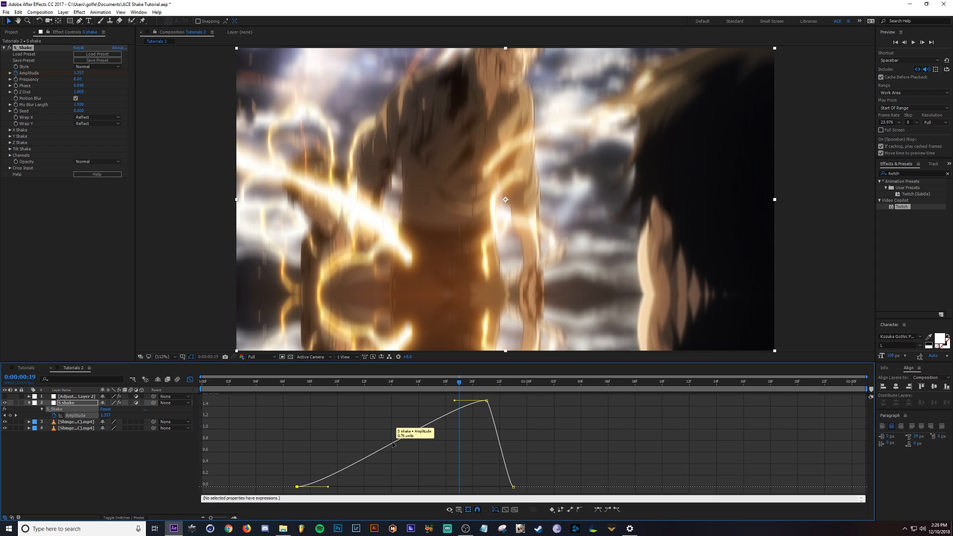
left_click_drag(392, 442, 616, 462)
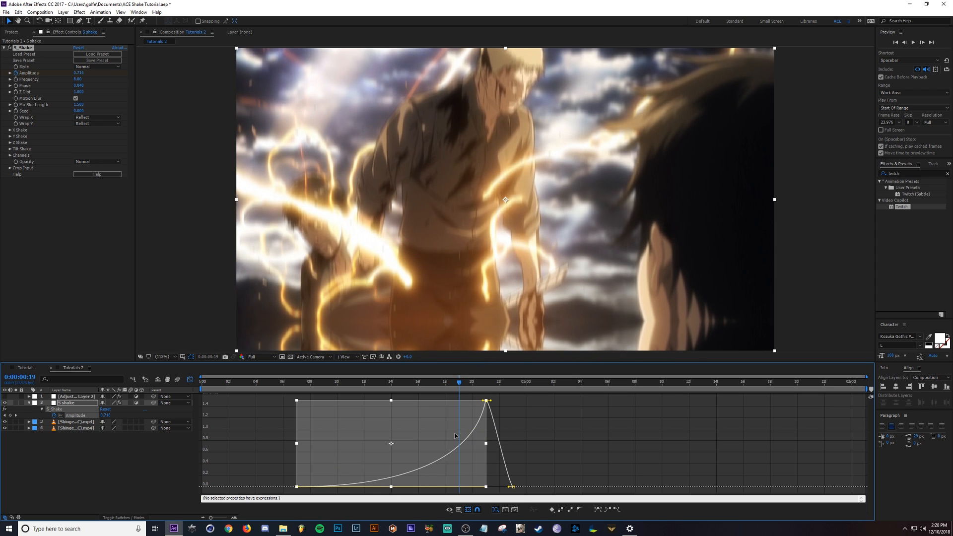
left_click(459, 510)
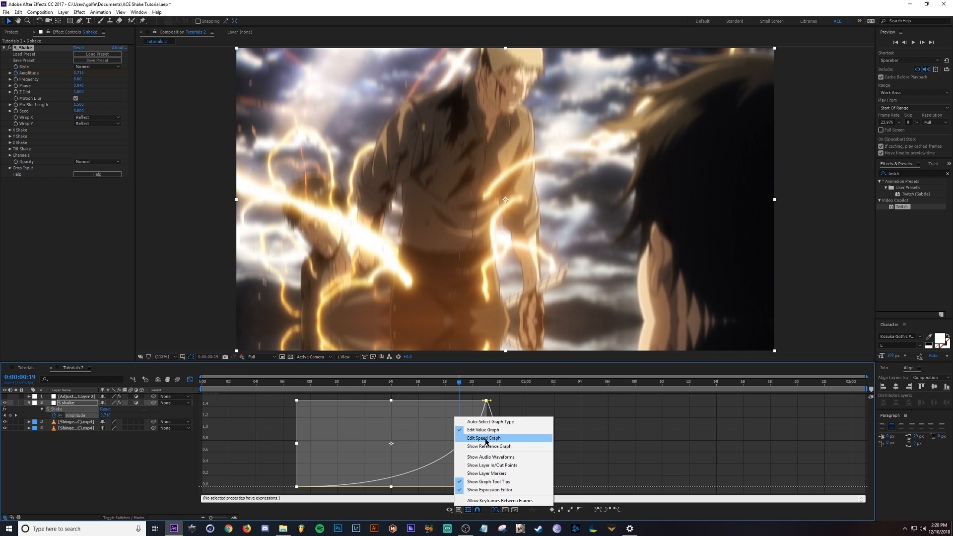
left_click(471, 433)
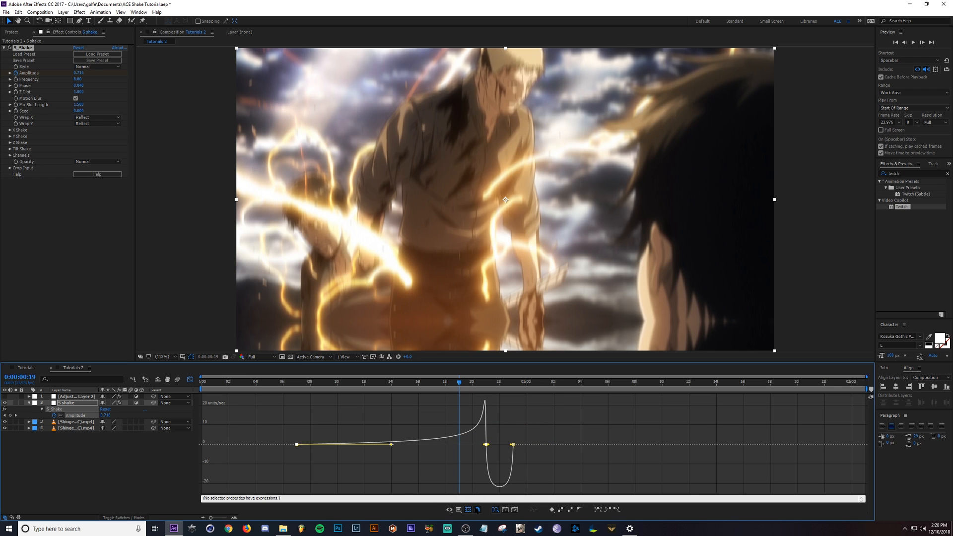
left_click(459, 509)
left_click(487, 426)
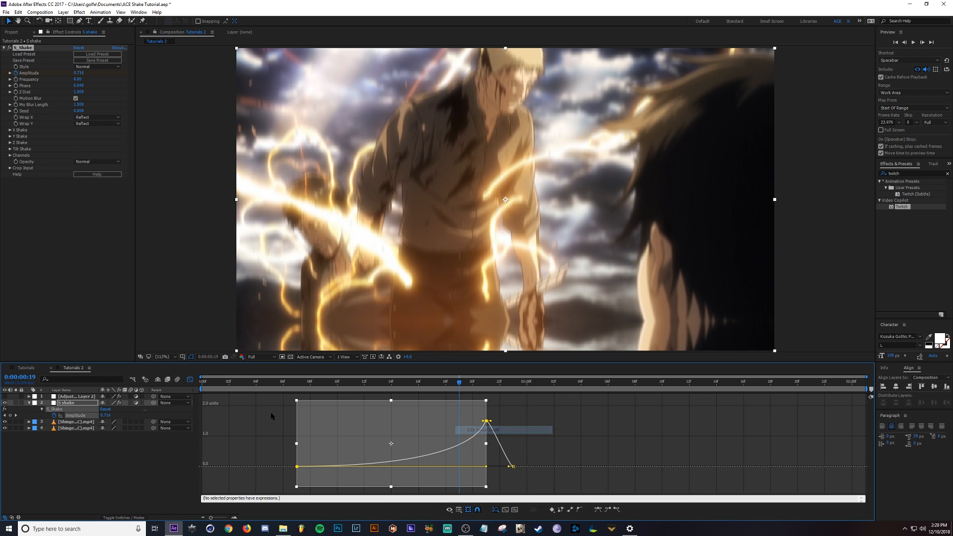
left_click(190, 380)
left_click(385, 384)
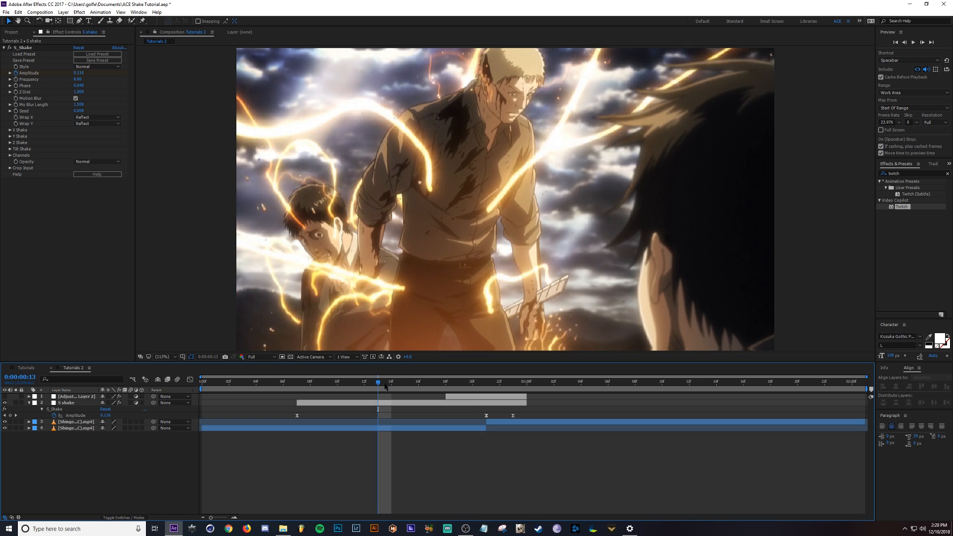
key("space")
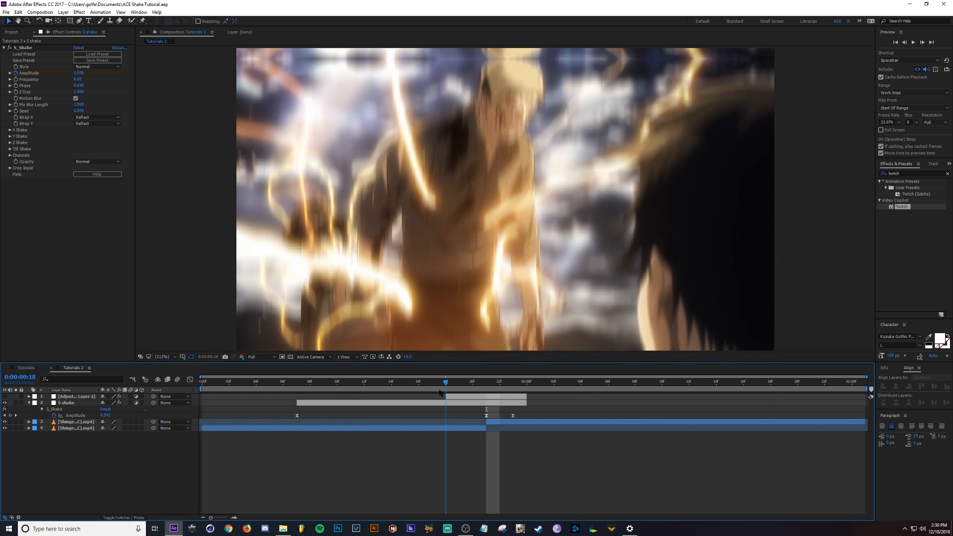
- Set the S_Shake Frequency to 12 and preview the shake around frames 16 and 17
left_click_drag(446, 383, 419, 389)
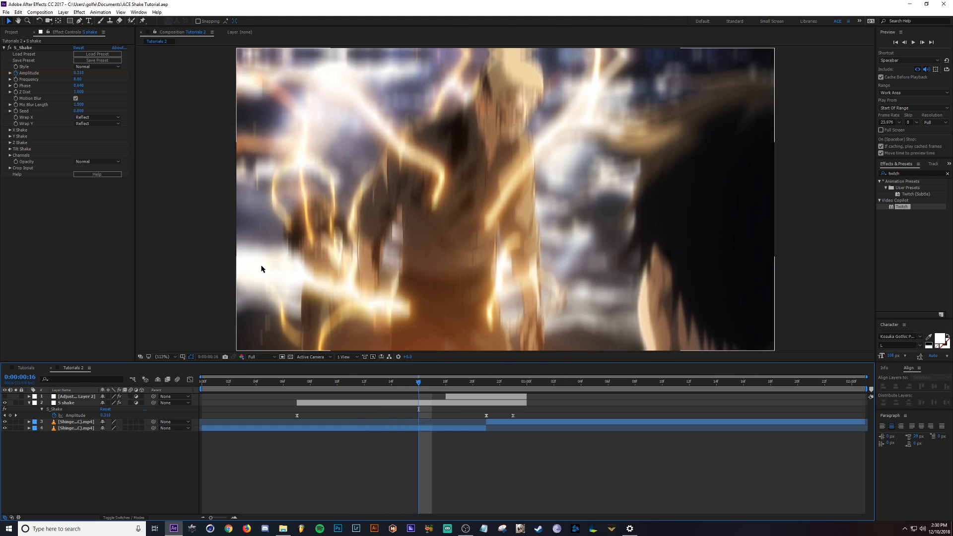
left_click(78, 79)
type("12")
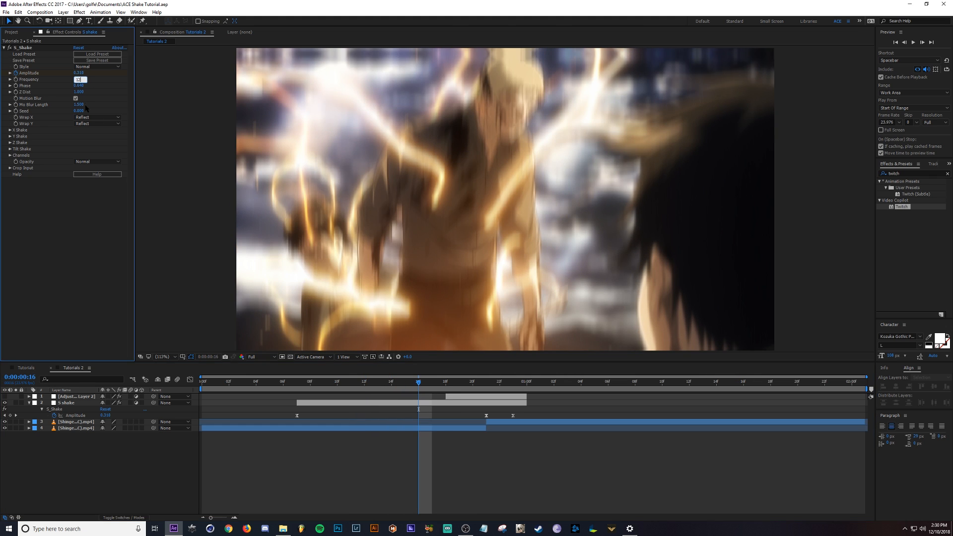
key("Return")
left_click(434, 451)
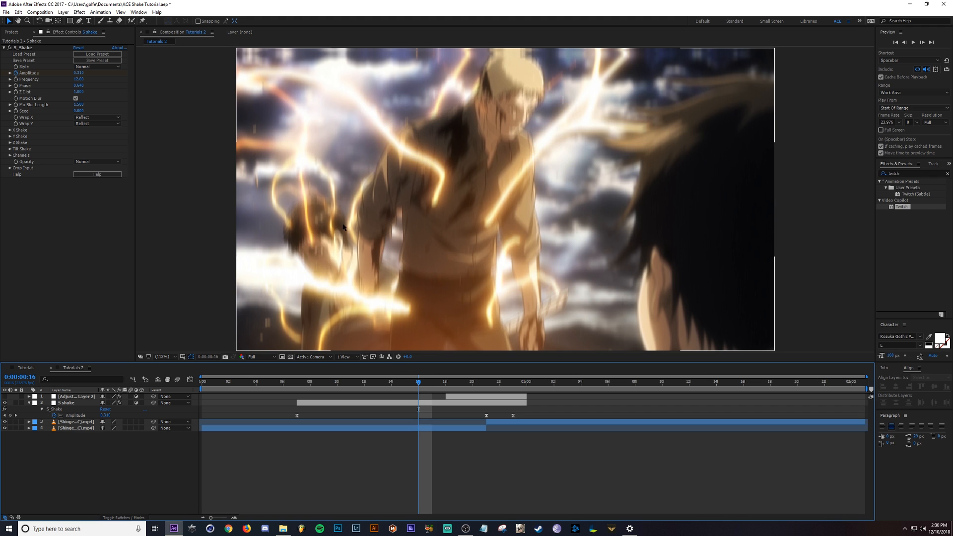
mouse_move(419, 383)
left_mouse_down()
mouse_move(342, 391)
mouse_move(421, 400)
left_mouse_up()
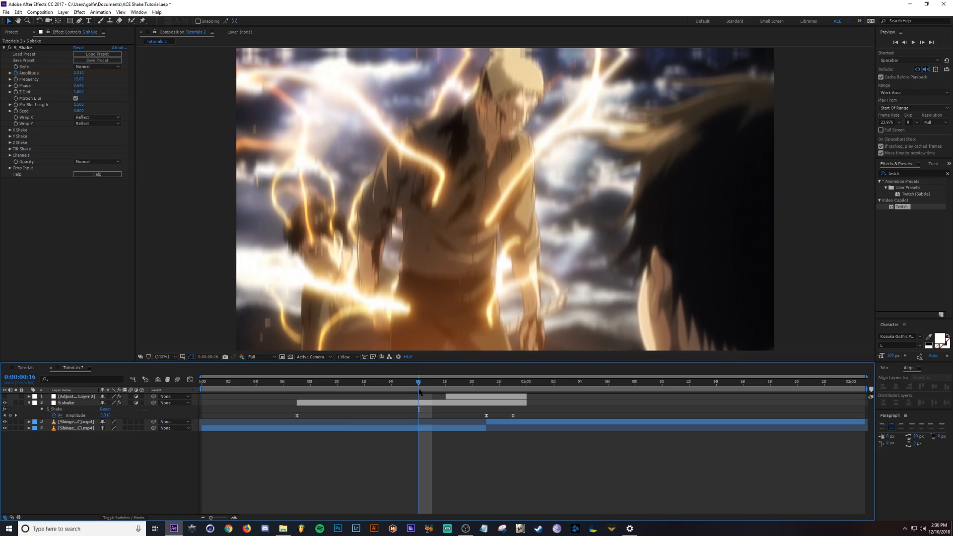
key("space")
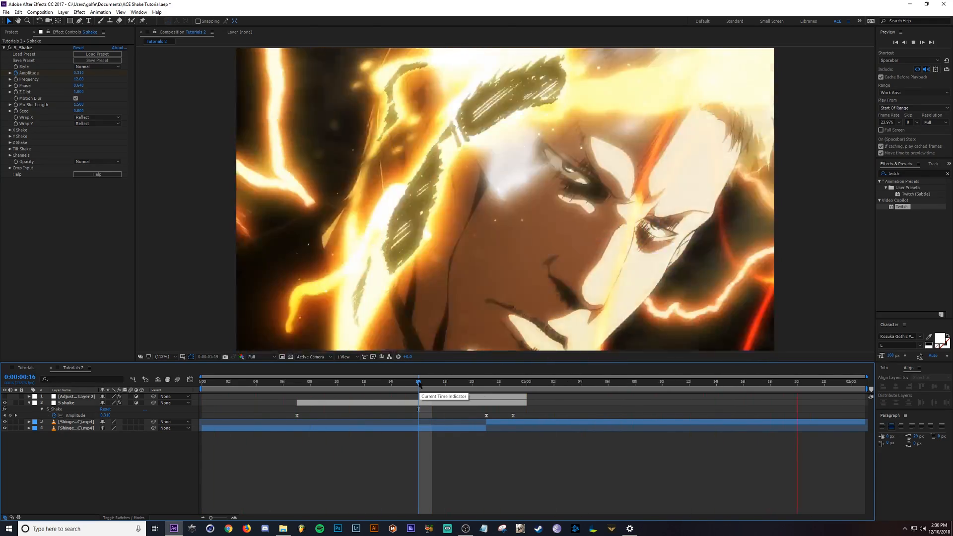
mouse_move(419, 385)
left_mouse_down()
mouse_move(449, 385)
mouse_move(433, 386)
left_mouse_up()
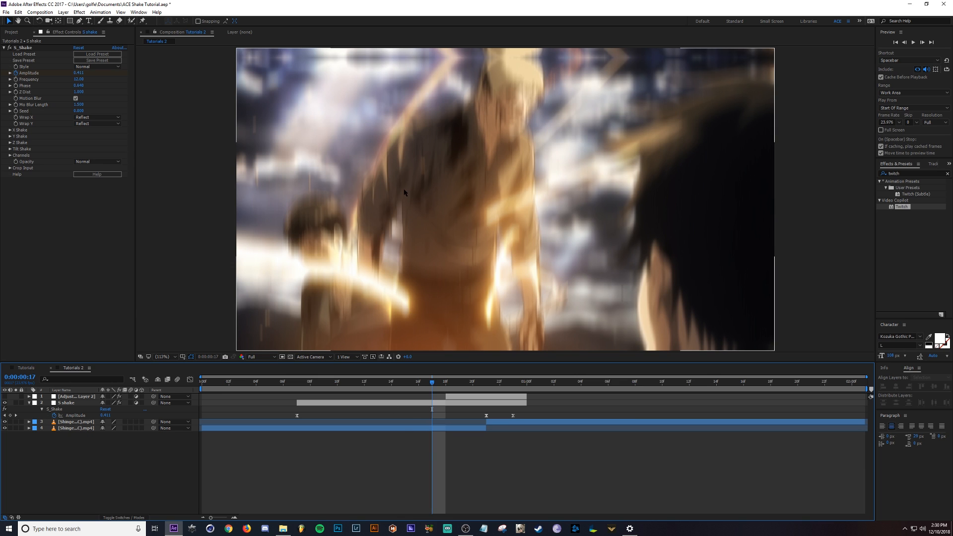
- Lower the S_Shake Phase on the S shake layer and check the shake at frames 17 and 19
left_click_drag(78, 86, 72, 85)
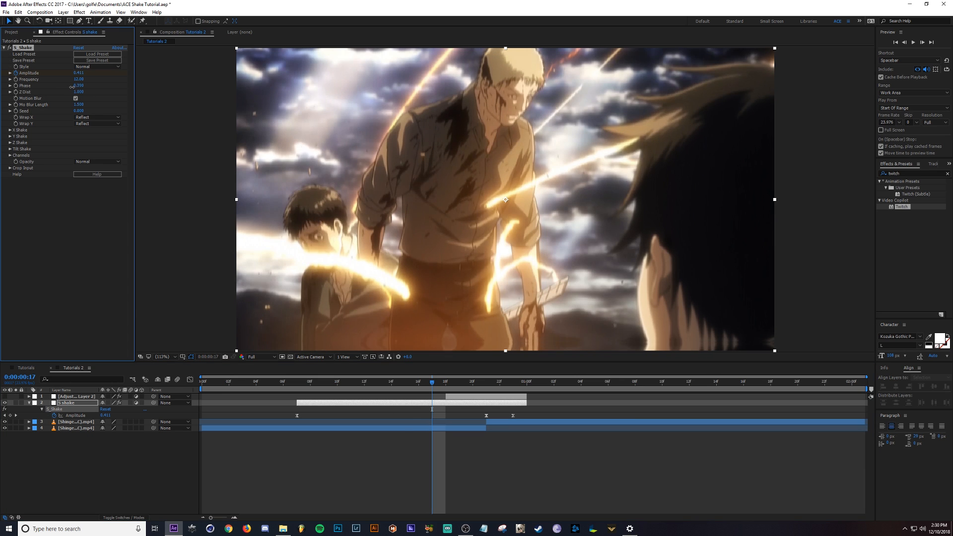
mouse_move(433, 385)
left_mouse_down()
mouse_move(364, 387)
mouse_move(486, 392)
mouse_move(351, 394)
mouse_move(432, 393)
left_mouse_up()
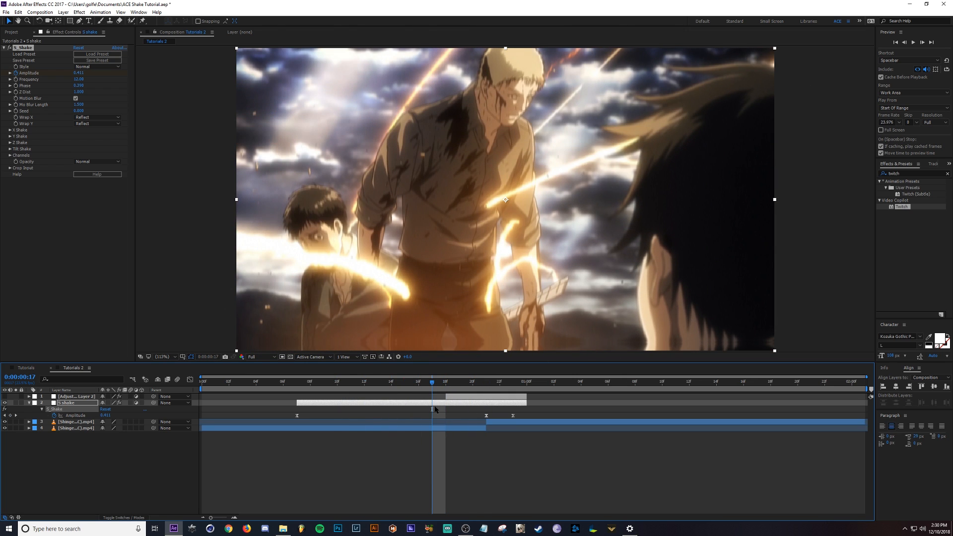
mouse_move(444, 384)
left_mouse_down()
mouse_move(484, 389)
mouse_move(405, 392)
mouse_move(501, 391)
mouse_move(298, 391)
mouse_move(460, 391)
left_mouse_up()
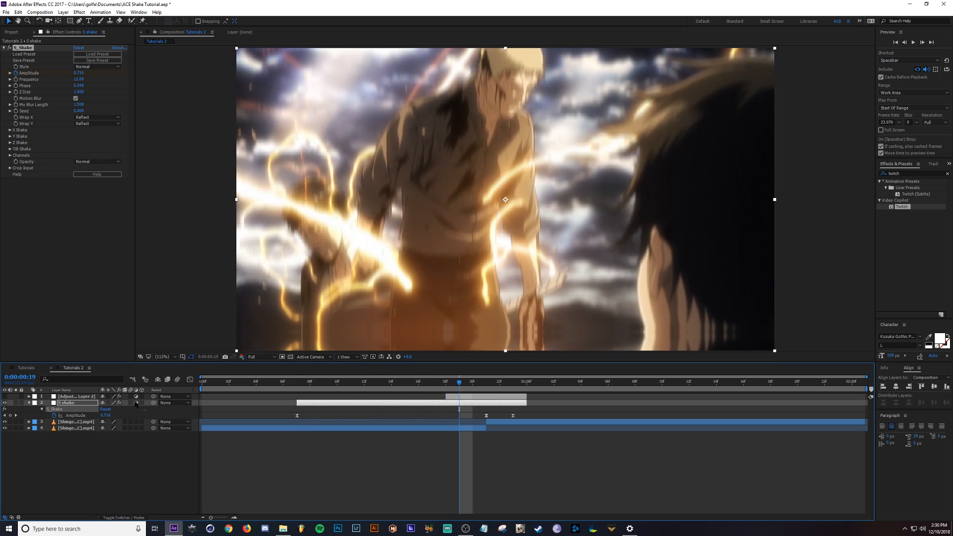
- Collapse the S shake layer, duplicate both anime clips and move the copies above the adjustment layers
left_click(32, 403)
left_click(65, 415)
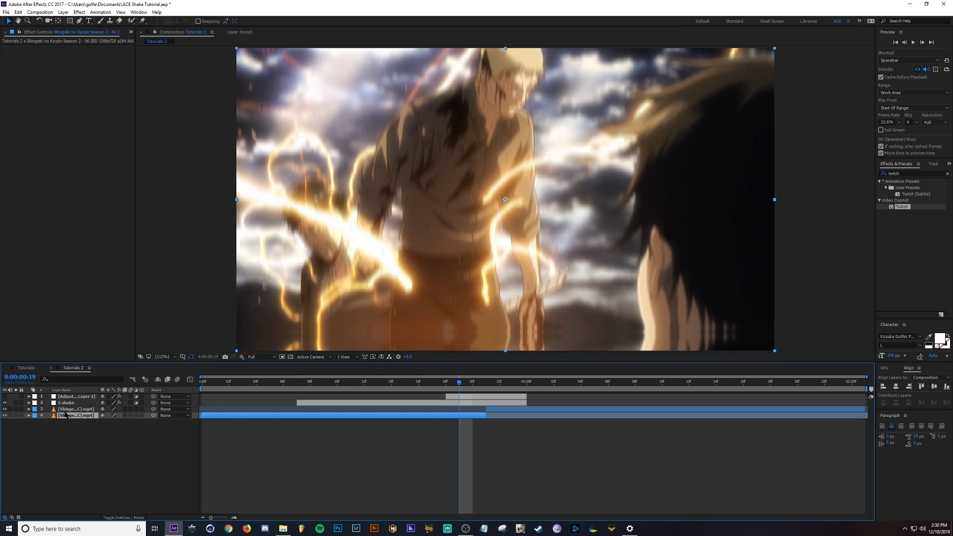
left_click(78, 410, "shift")
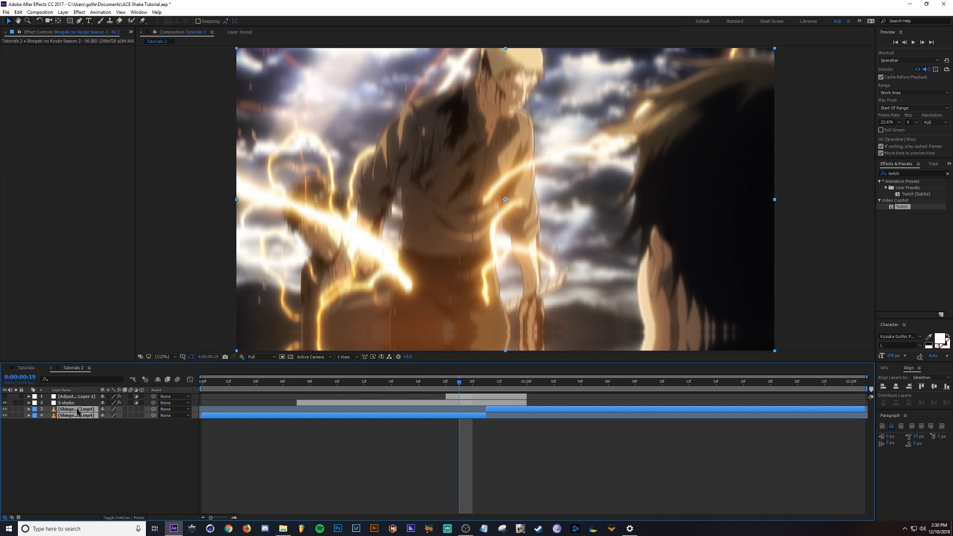
key("ctrl+d")
left_click_drag(79, 411, 79, 395)
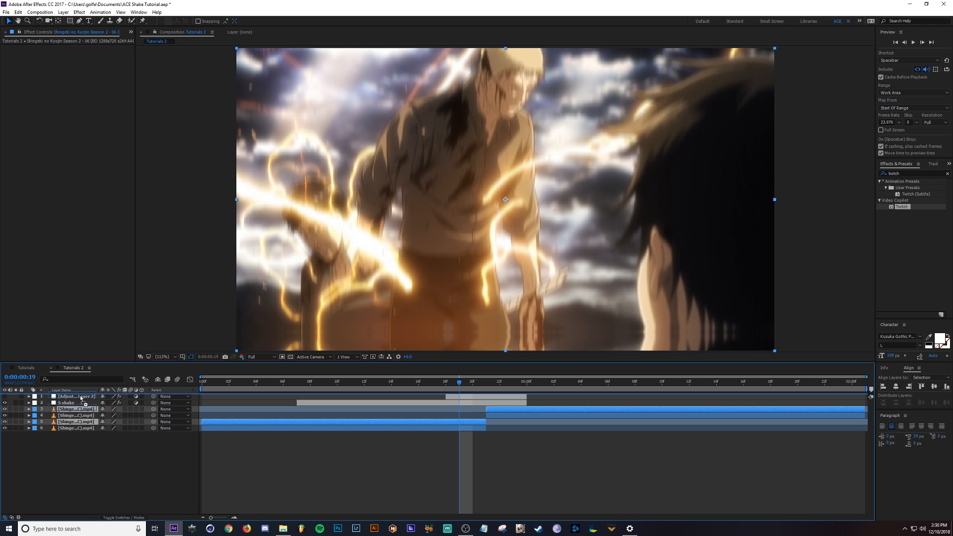
left_click(463, 460)
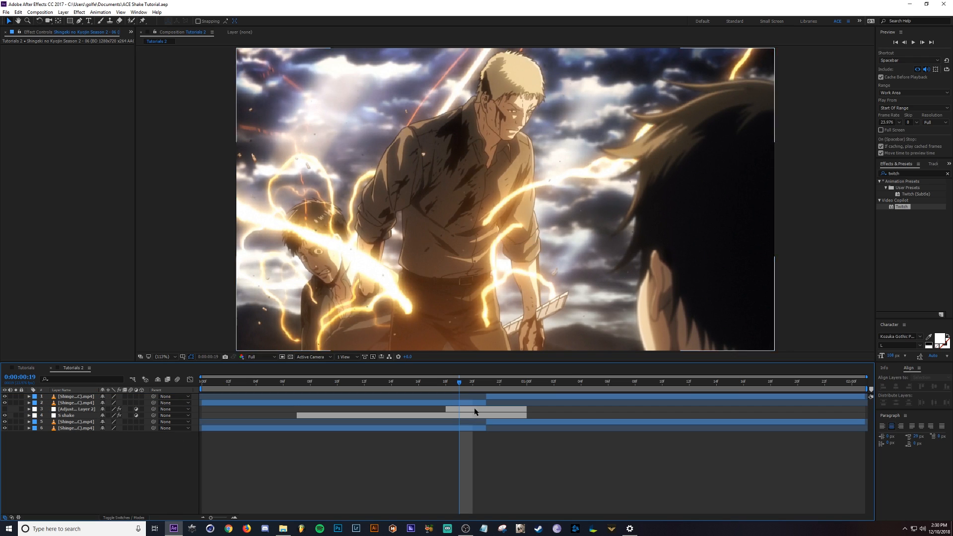
- Hide the S shake layer and the two original clips, and preview the cut between the duplicated clips
left_click_drag(465, 384, 487, 385)
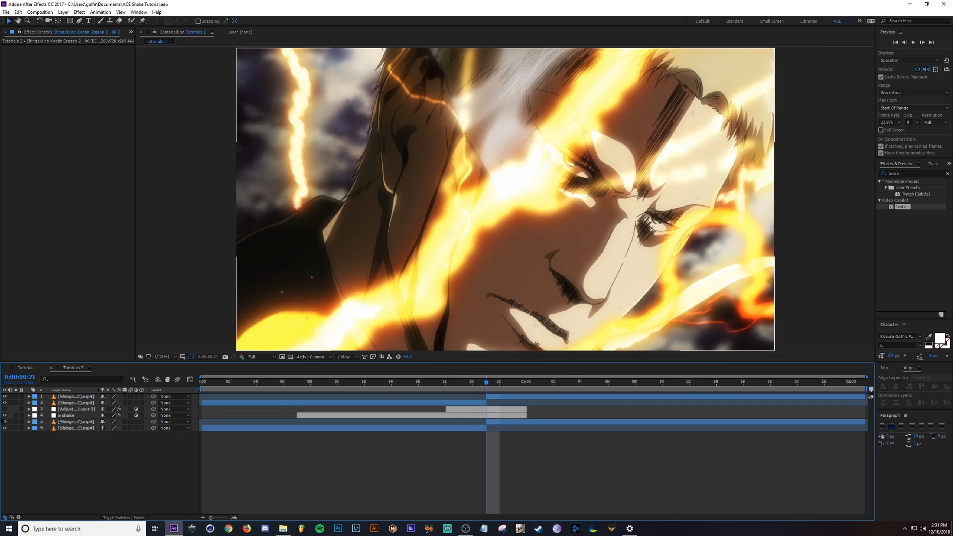
left_click_drag(4, 415, 5, 428)
key("space")
key("space")
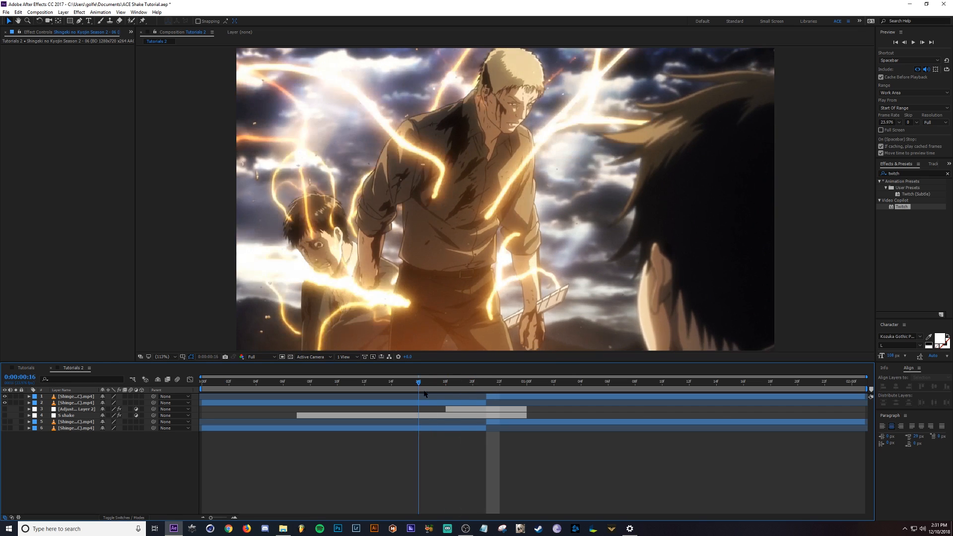
- Add a new adjustment layer above the duplicated clips and trim it to run from frame 16 to 1:02
left_click(489, 398)
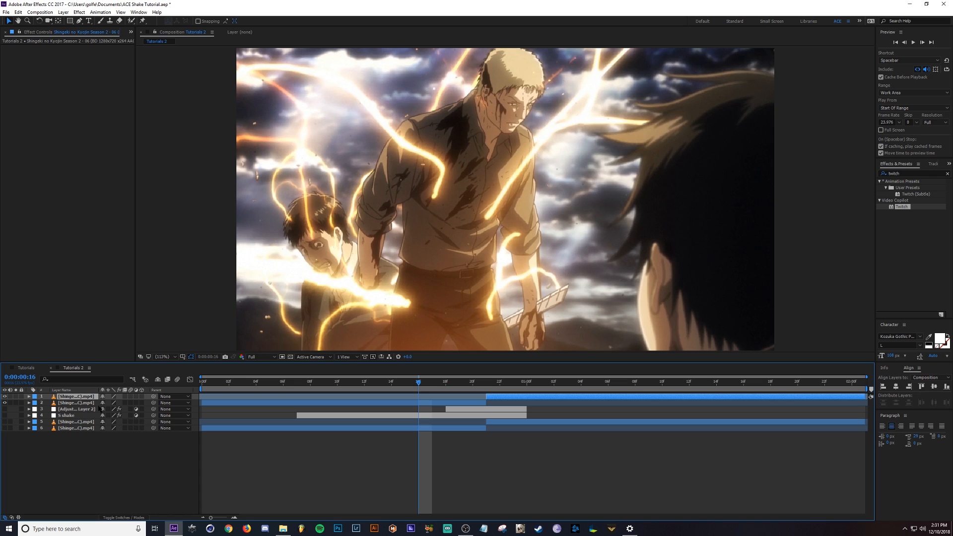
left_click(484, 450)
left_click(499, 398)
key("ctrl+alt+y")
key("alt+bracketleft")
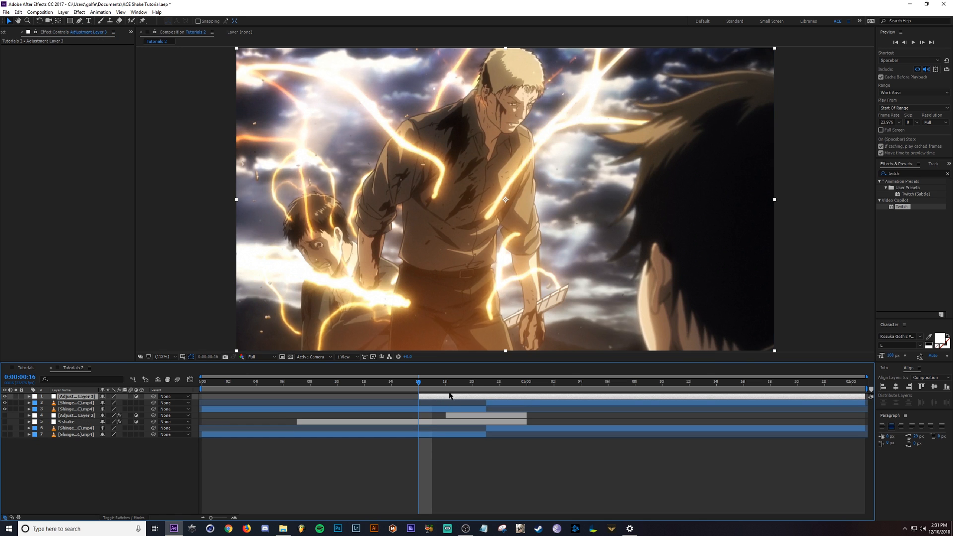
left_click_drag(514, 388, 553, 388)
key("alt+bracketright")
- Find the Blur & Sharpen Directional Blur effect and apply it to the new adjustment layer
left_click_drag(489, 388, 432, 388)
left_click(911, 173)
type("d")
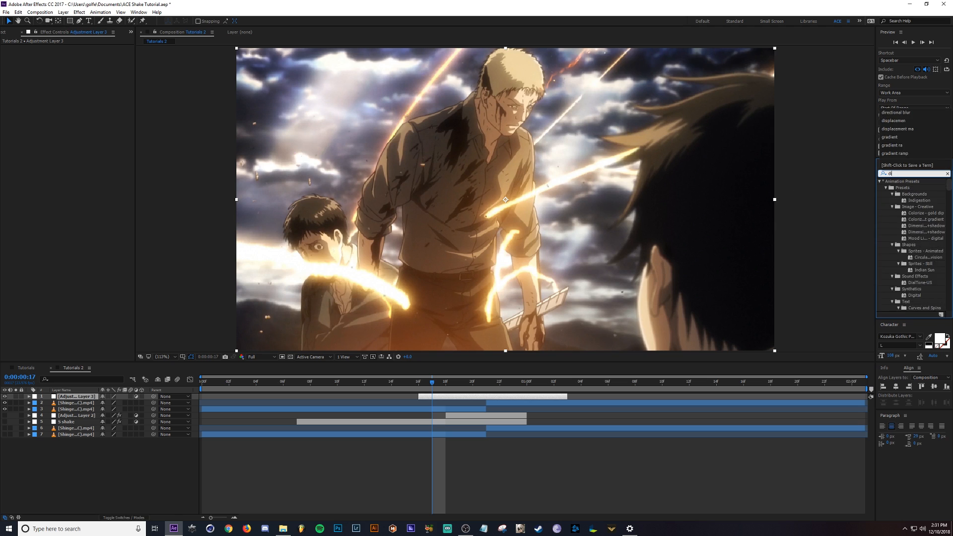
type("irectional")
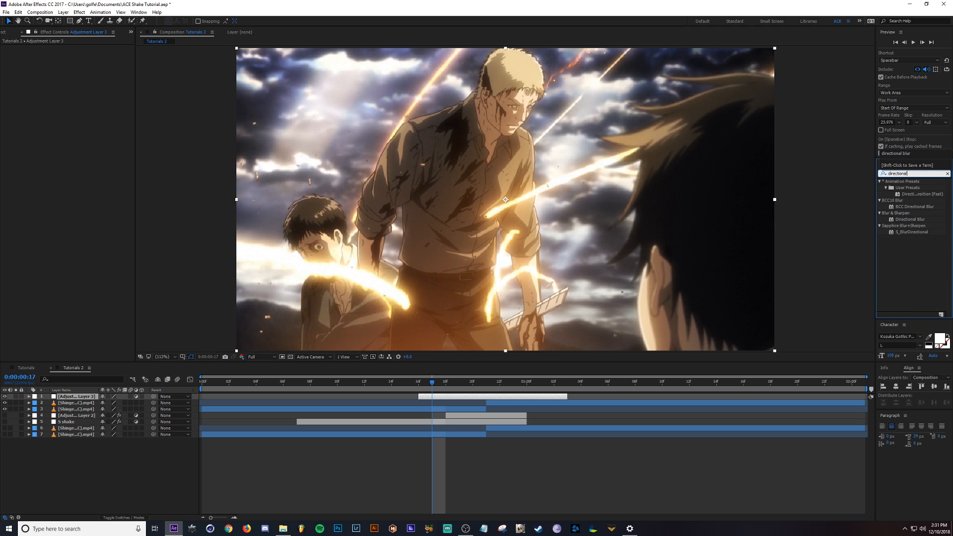
left_click(912, 232)
left_click(904, 219)
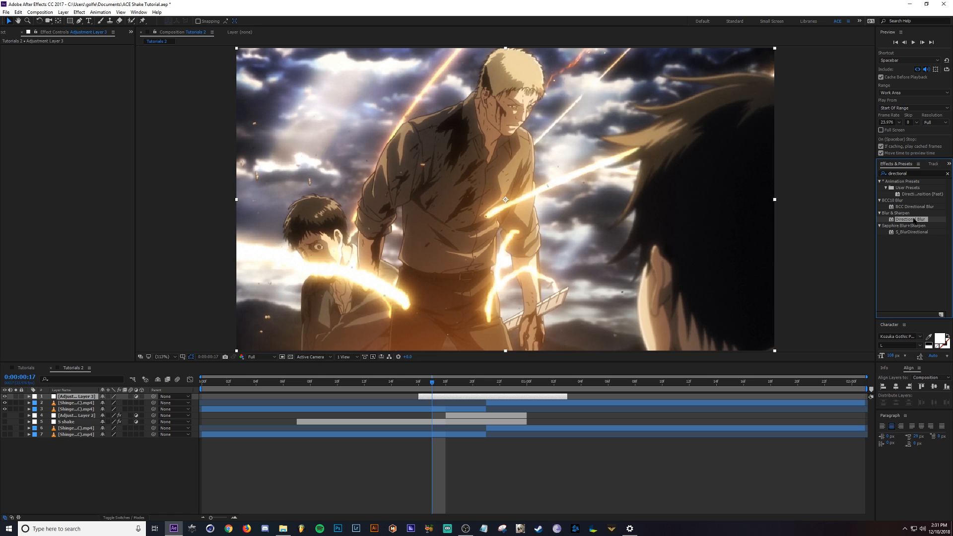
double_click(915, 220)
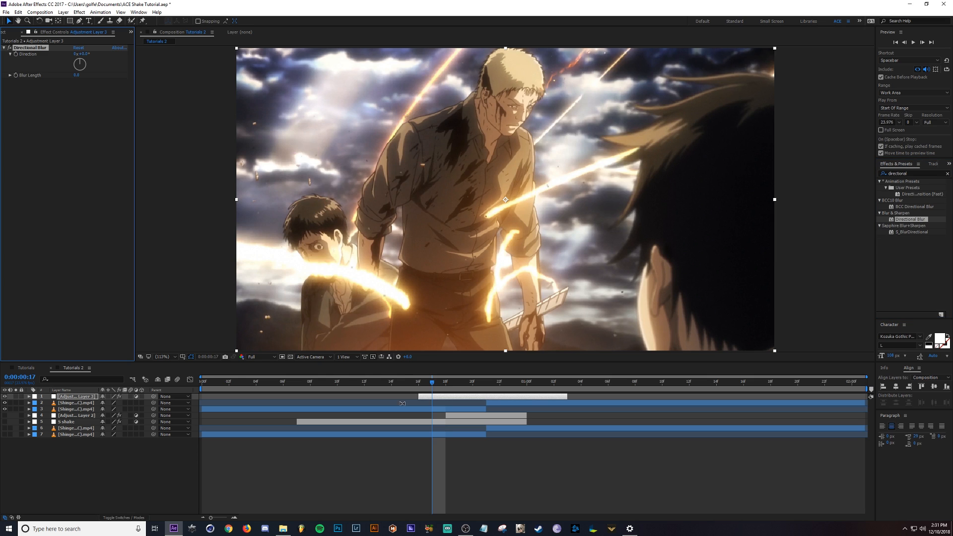
left_click(433, 399)
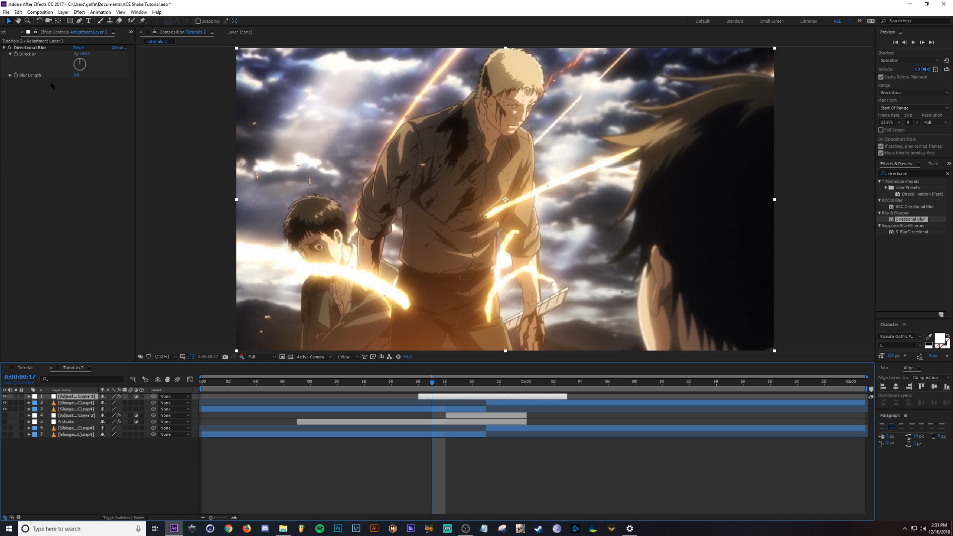
- Keyframe the Directional Blur's Blur Length from 0 at frame 16 to 50 at frame 21
left_click(15, 76)
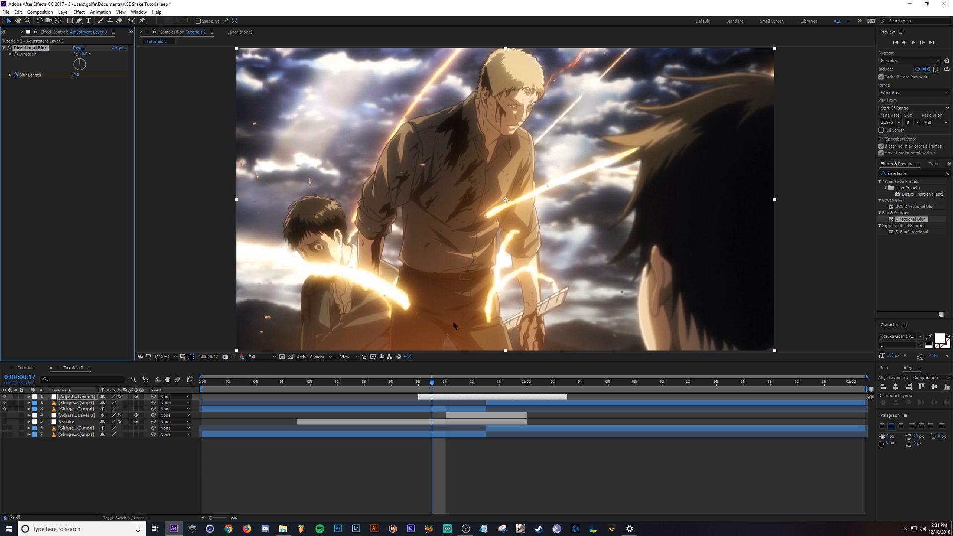
key("u")
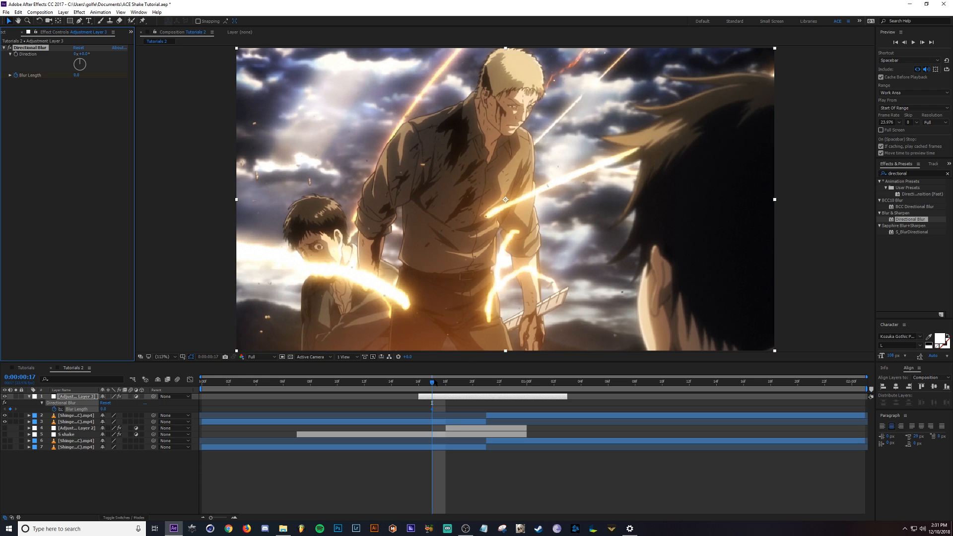
left_click_drag(433, 383, 425, 412)
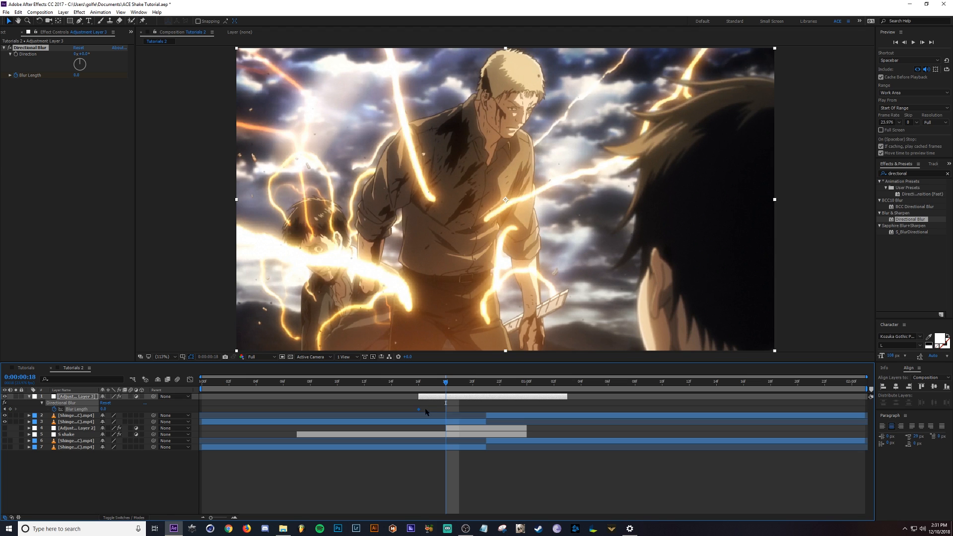
left_click(484, 386)
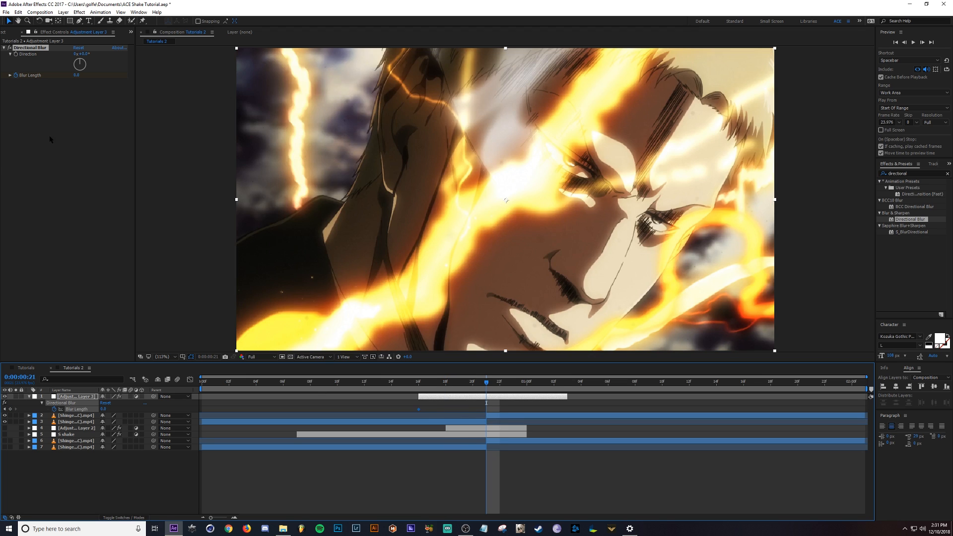
left_click_drag(76, 75, 239, 86)
left_click(78, 75)
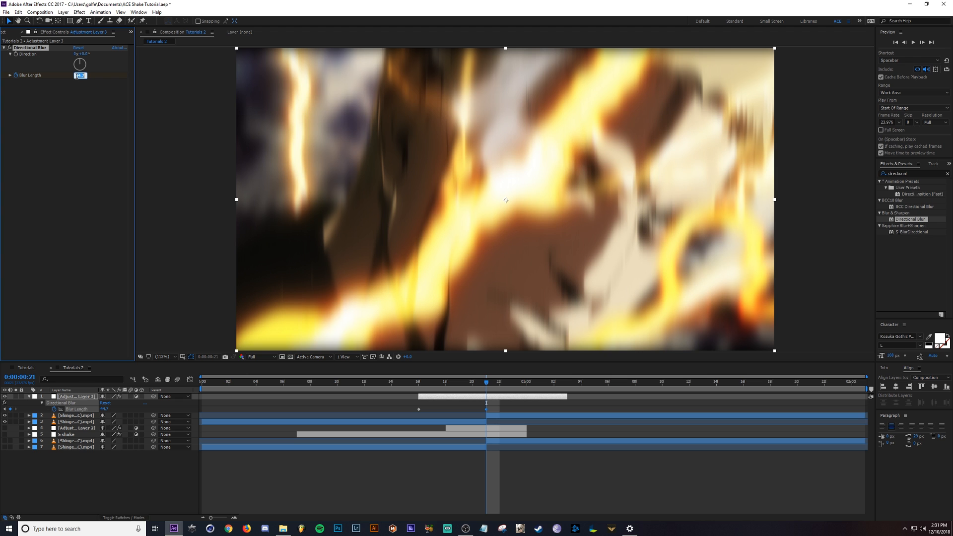
type("50")
key("Return")
- Add a Blur Length keyframe of 0 at 1:02 and preview the blur across the cut
left_click_drag(508, 382, 554, 382)
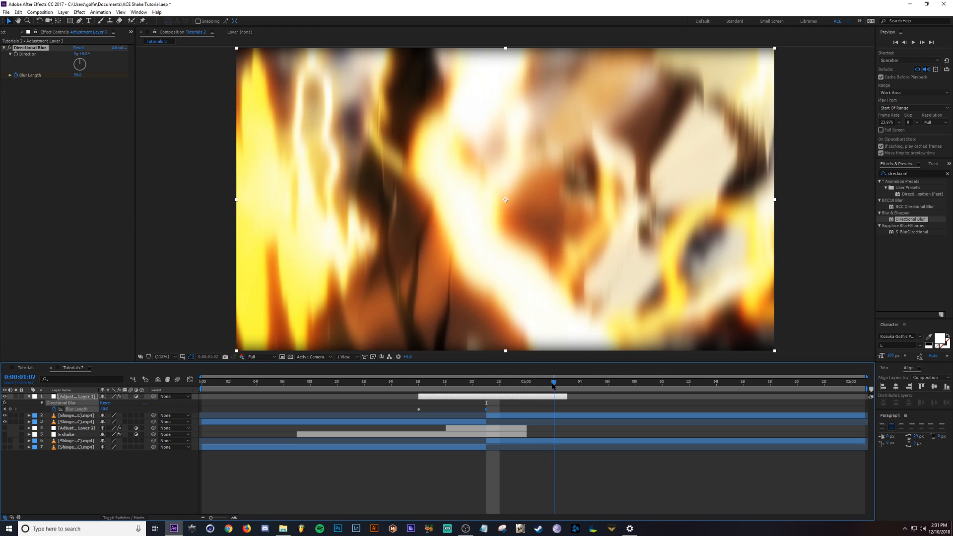
left_click(104, 409)
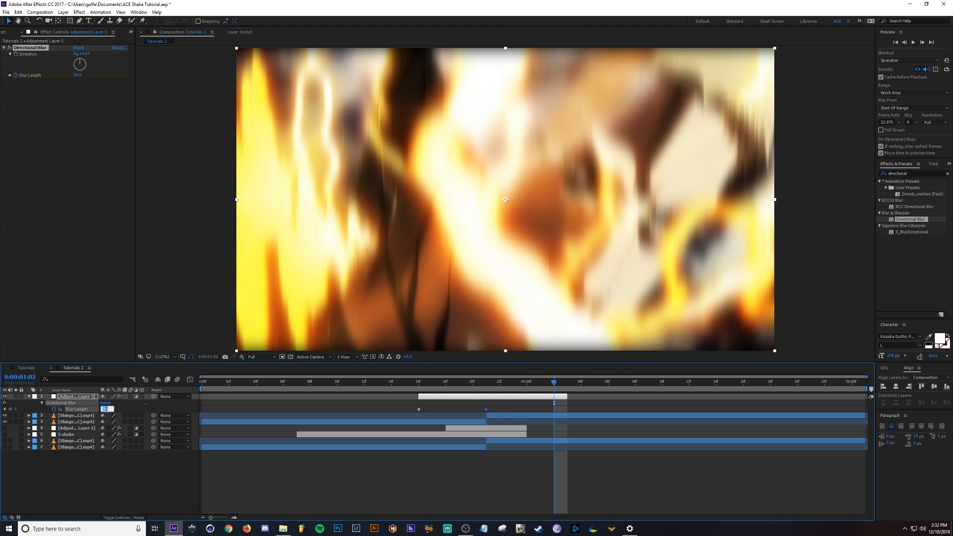
key("Return")
left_click_drag(514, 383, 401, 383)
key("space")
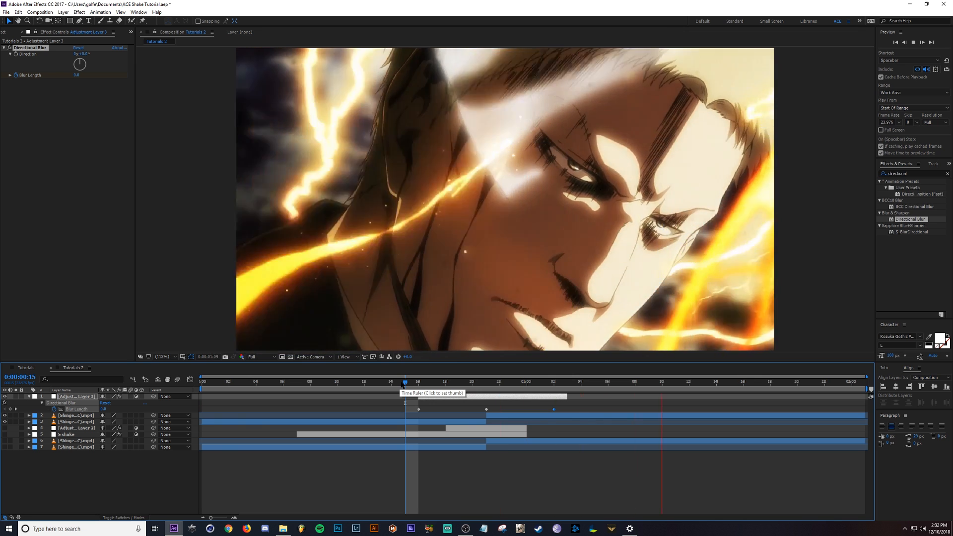
key("space")
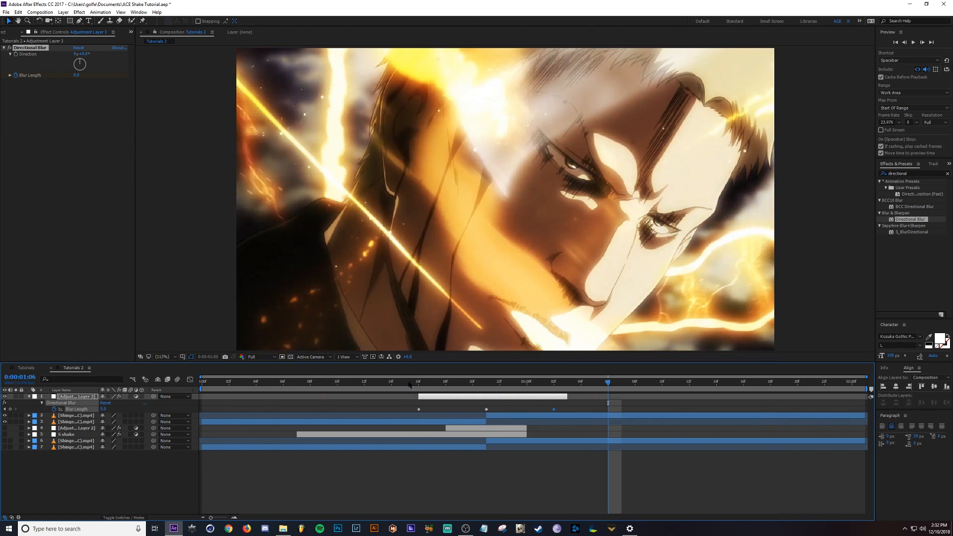
- Reveal the Position of the duplicated first clip and separate its dimensions
left_click(427, 403)
left_click(439, 423)
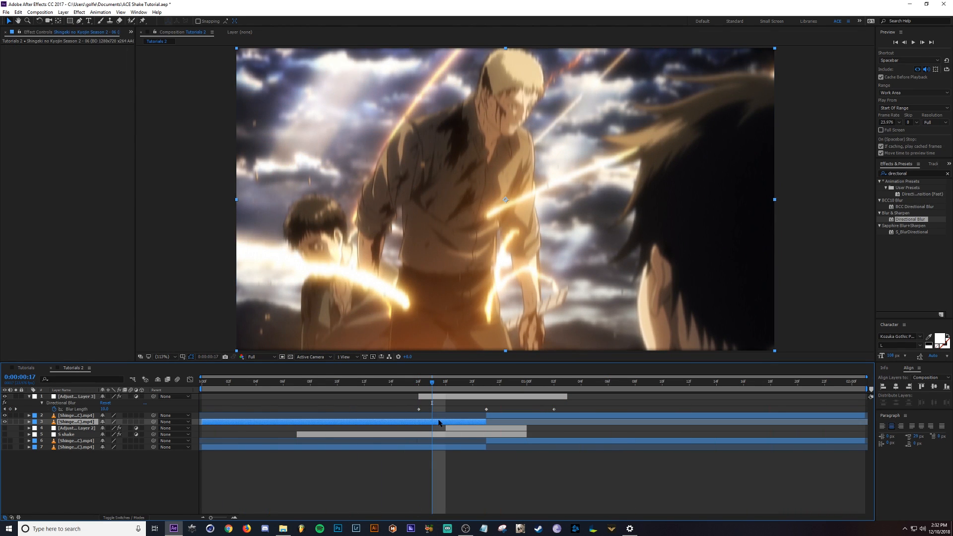
key("p")
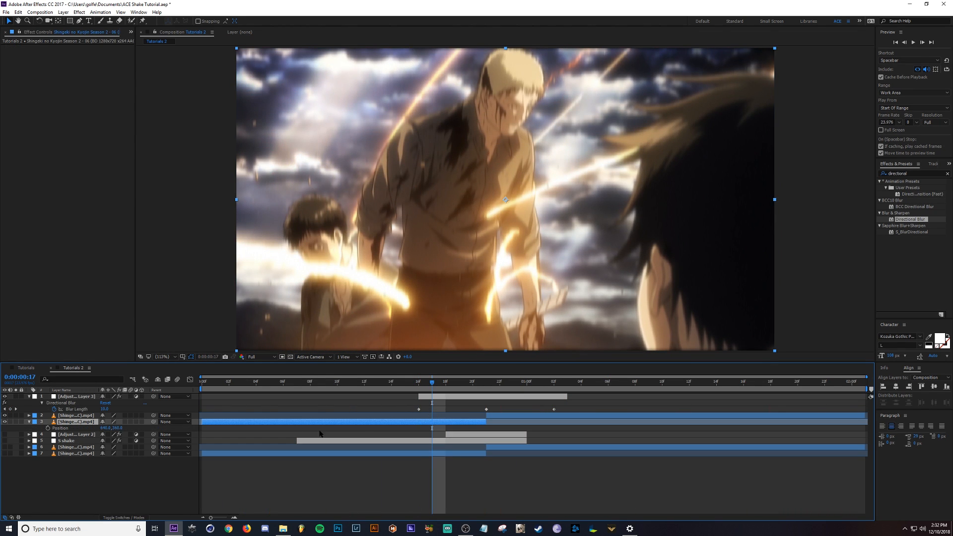
right_click(69, 429)
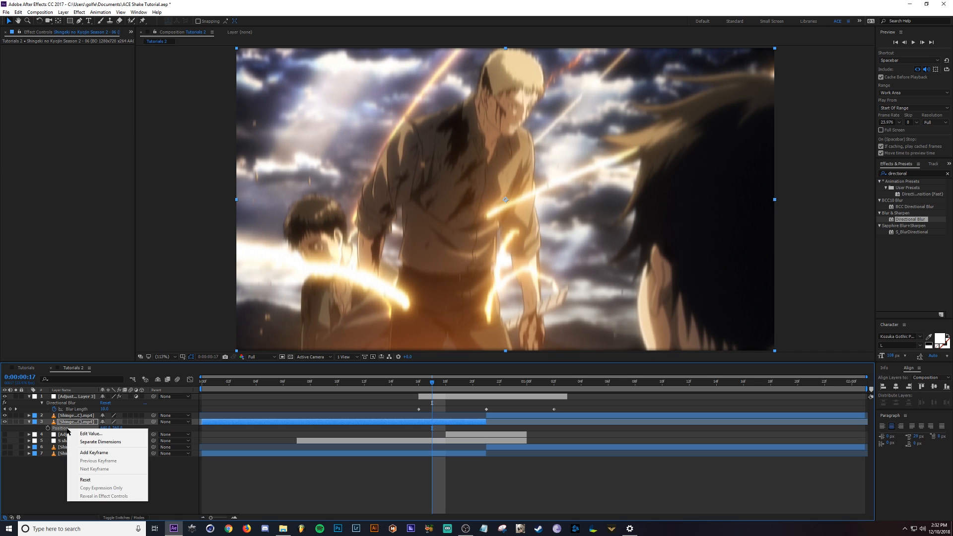
left_click(90, 442)
- Keyframe the duplicated first clip's Y Position at frame 16 and set it to about 424 at frame 18
left_click(48, 434)
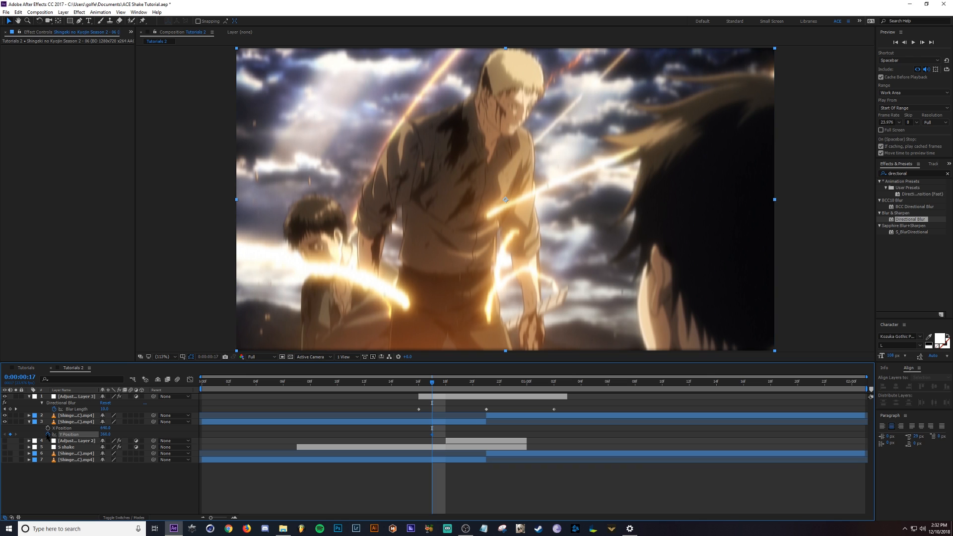
left_click(380, 428)
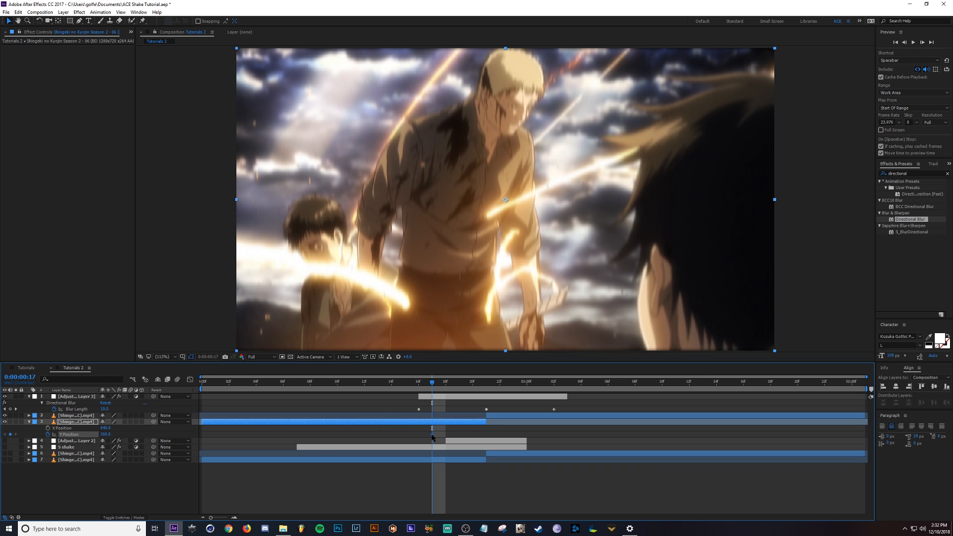
left_click_drag(431, 435, 418, 434)
left_click(445, 387)
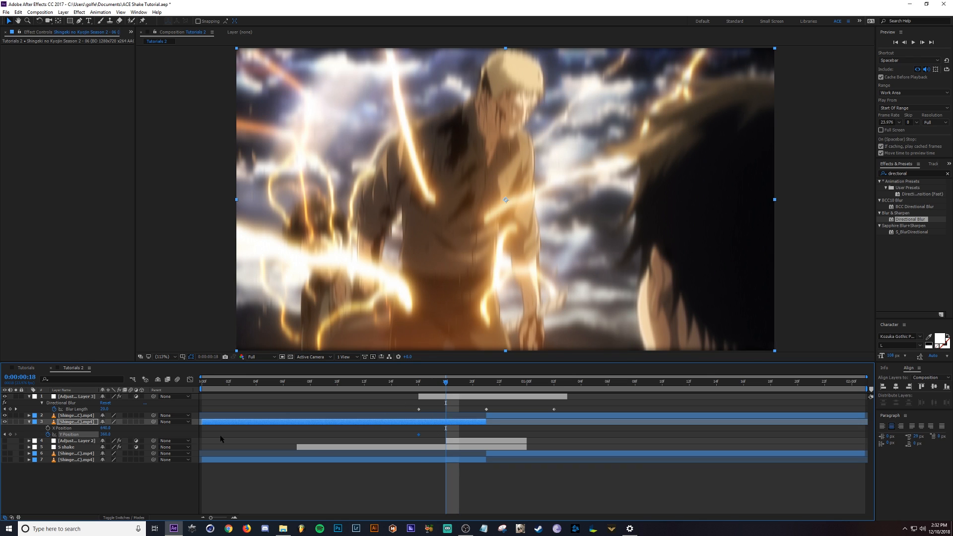
left_click_drag(105, 435, 347, 436)
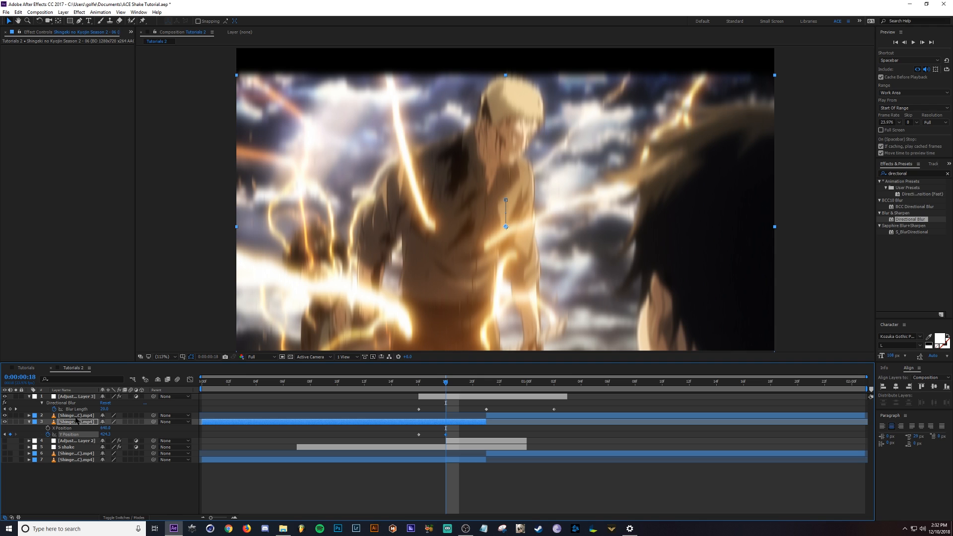
- Find the Motion Tile effect and apply it to the duplicated first clip
left_click(904, 173)
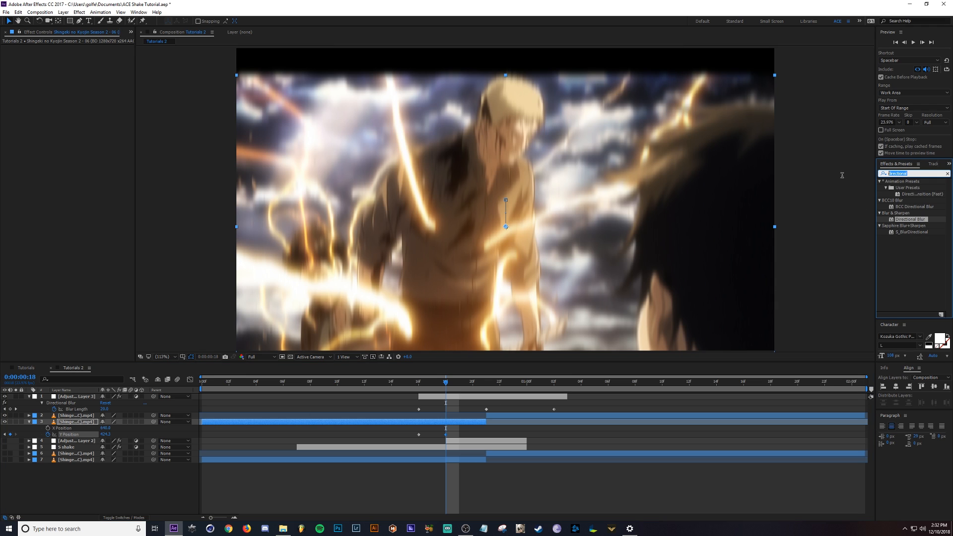
type("motion")
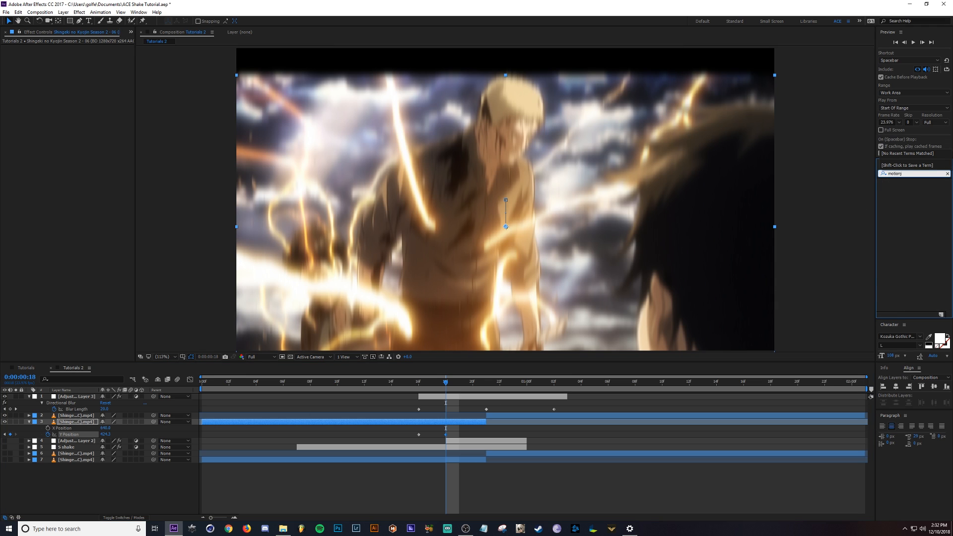
type(" tile")
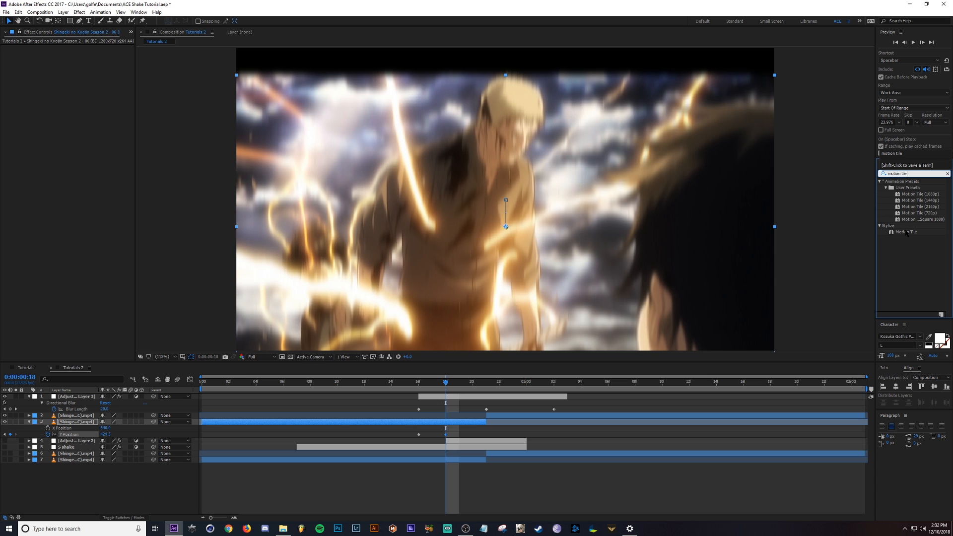
double_click(906, 231)
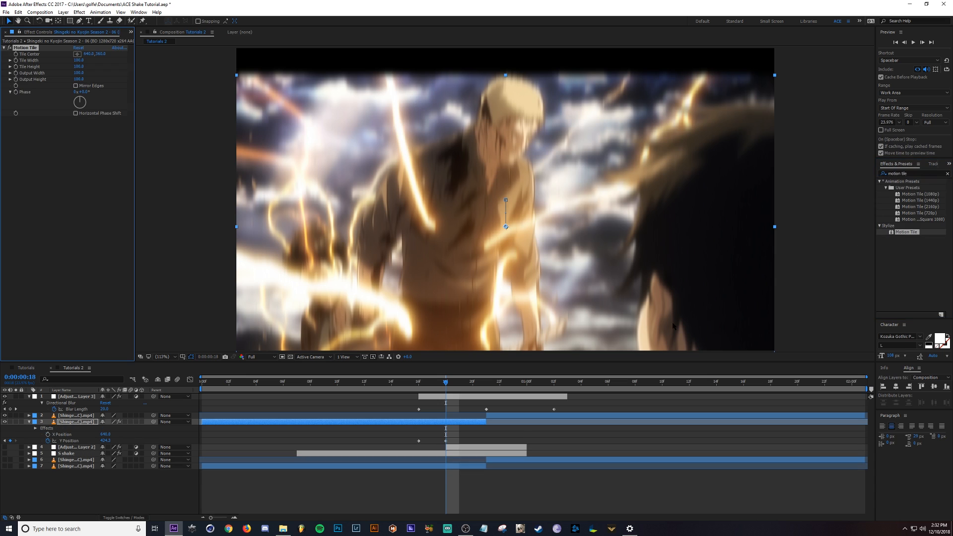
- Turn on Mirror Edges for the Motion Tile and set its Output Width and Output Height to 150
left_click(76, 85)
left_click(78, 73)
type("150")
key("Return")
left_click(80, 79)
type("150")
key("Return")
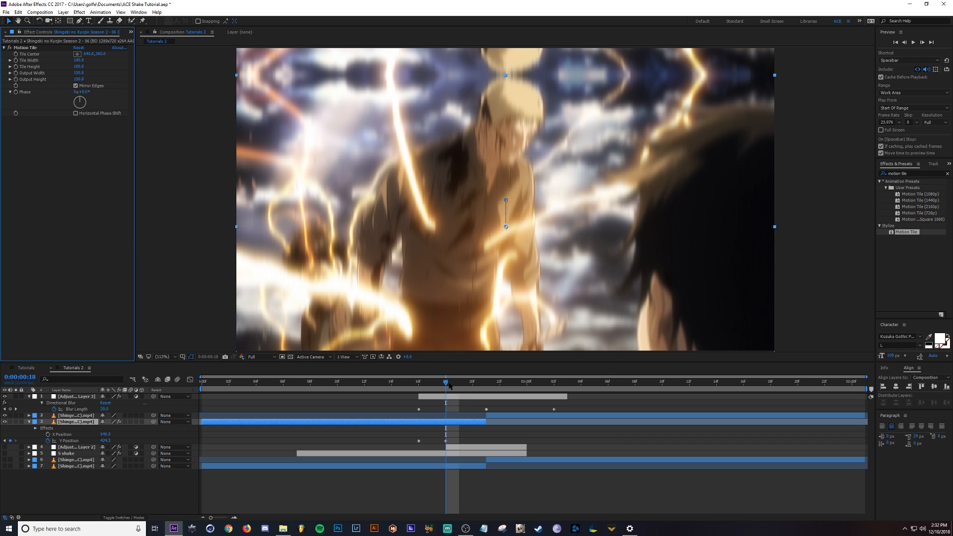
- Keyframe the duplicated first clip's Y Position at about 292 on frame 19 and about 421 on frame 20
left_click_drag(447, 384, 457, 386)
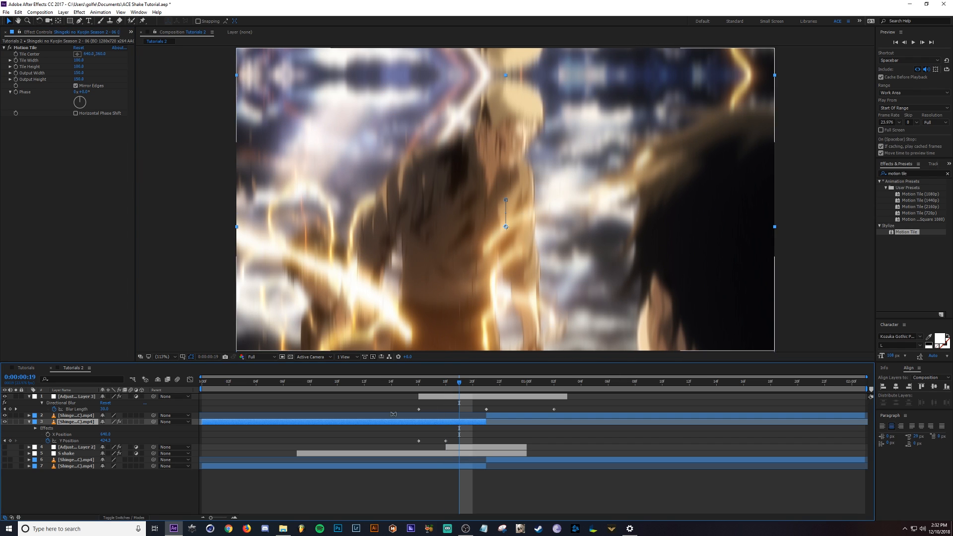
left_click_drag(105, 441, 47, 435)
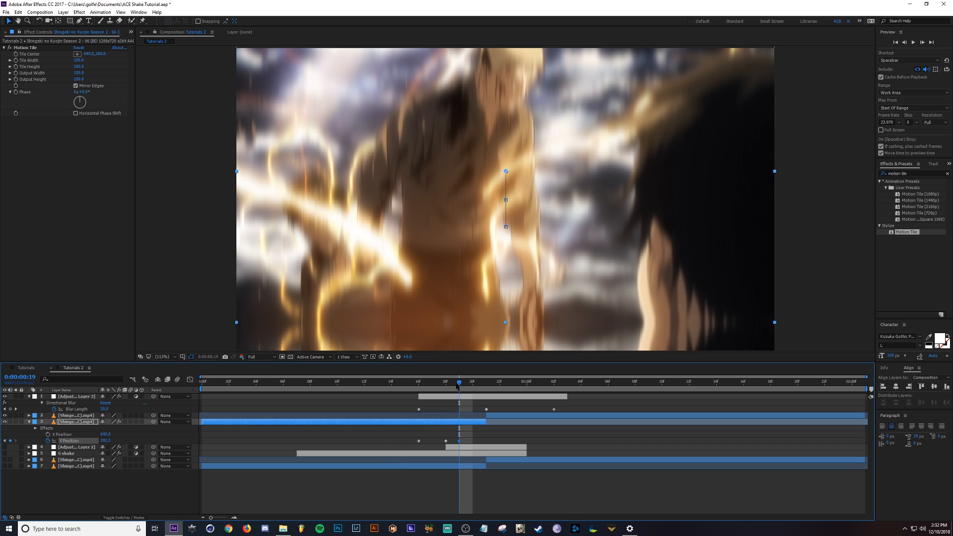
left_click_drag(458, 385, 472, 386)
left_click_drag(110, 441, 164, 441)
key("Page_Up")
key("Page_Up")
key("Page_Up")
key("Page_Up")
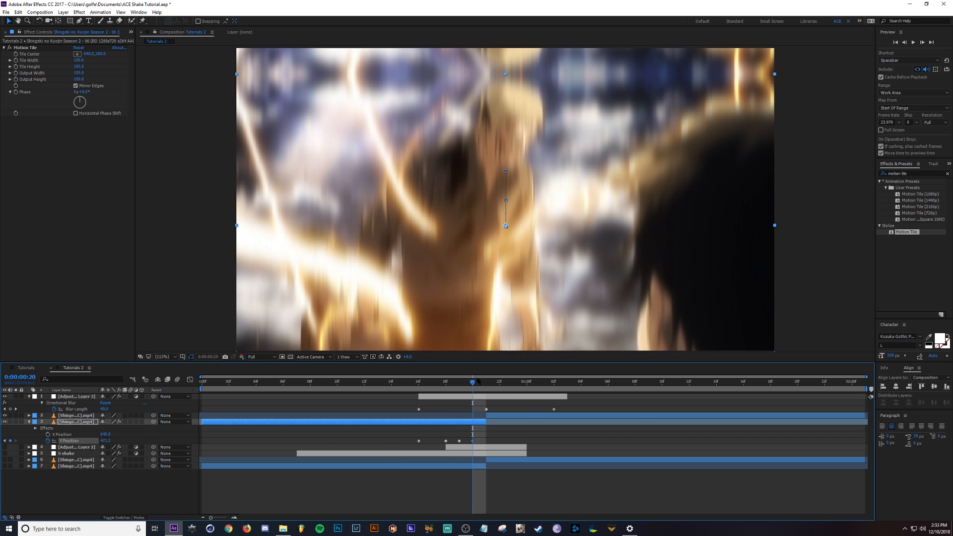
key("Page_Down")
key("Page_Down")
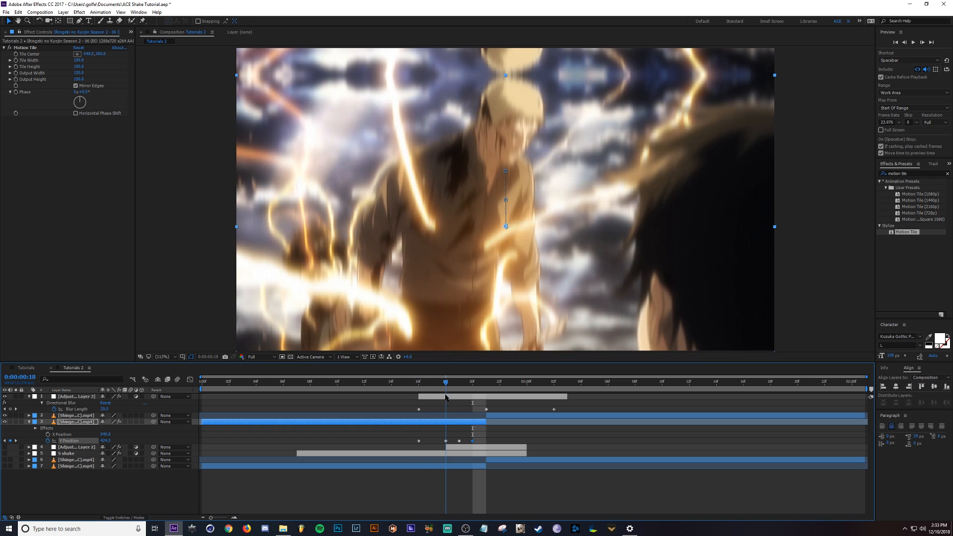
left_click_drag(105, 440, 83, 441)
- Reveal the duplicated second clip's Position at frame 21 and separate its dimensions
left_click_drag(445, 383, 487, 383)
left_click(491, 419)
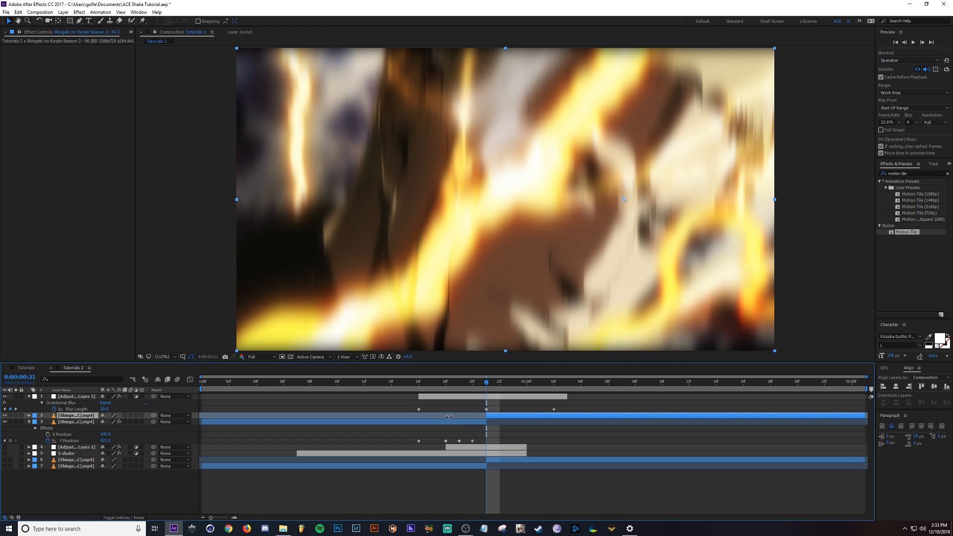
key("p")
right_click(62, 423)
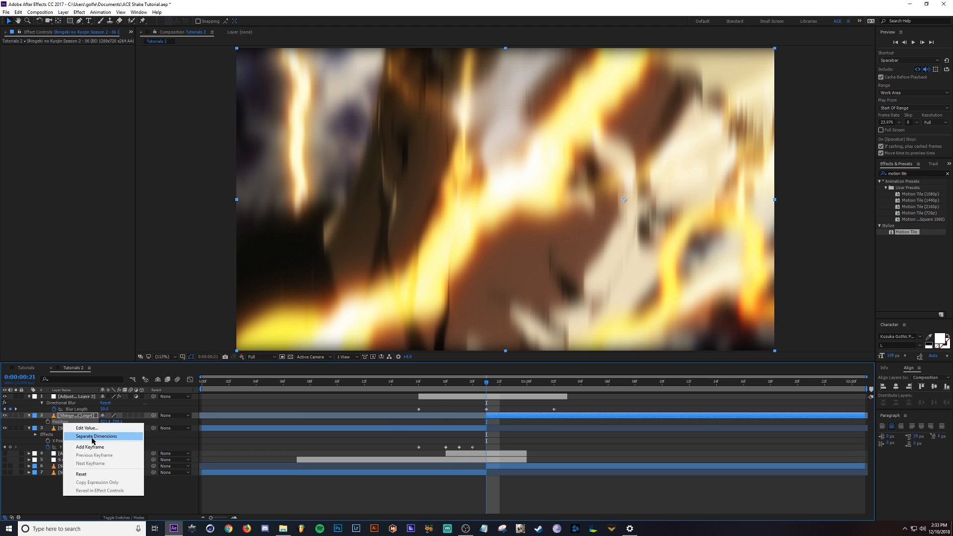
left_click(93, 436)
- Place a Y Position keyframe for the second clip at 1:02 and set another of about 423 at frame 21
left_click(48, 428)
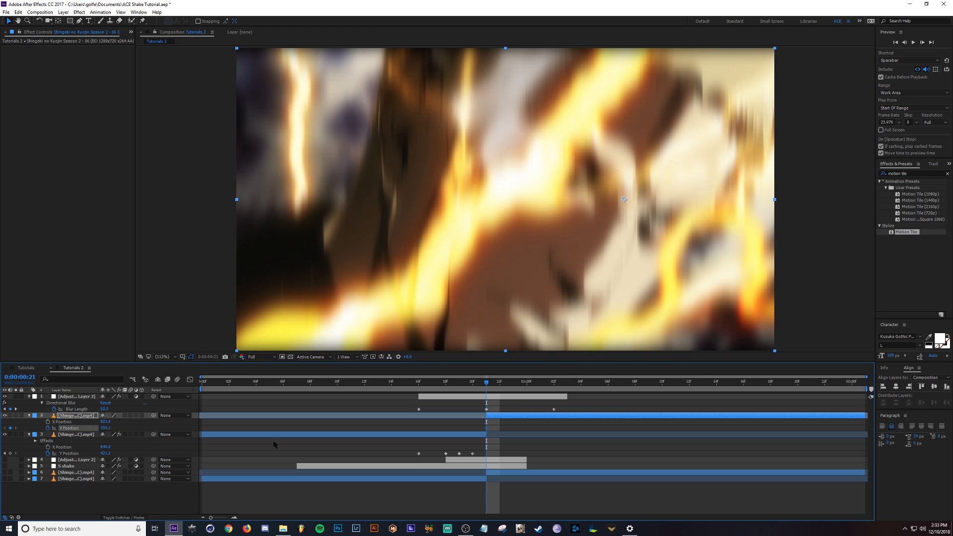
left_click_drag(488, 426, 553, 434)
left_click_drag(106, 428, 129, 426)
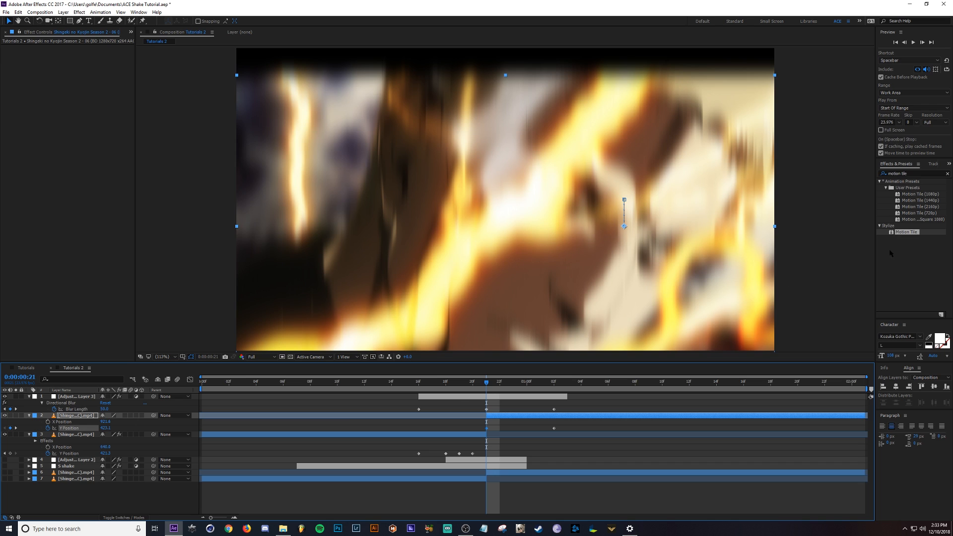
- Apply the first clip's Motion Tile effect with the same settings to the duplicated second clip
left_click(469, 436)
left_click(22, 48)
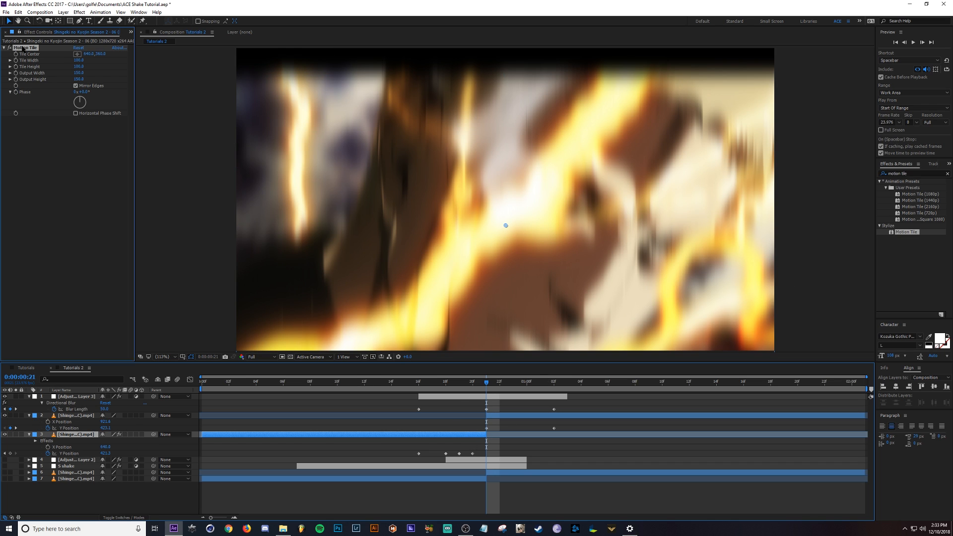
left_click(497, 416)
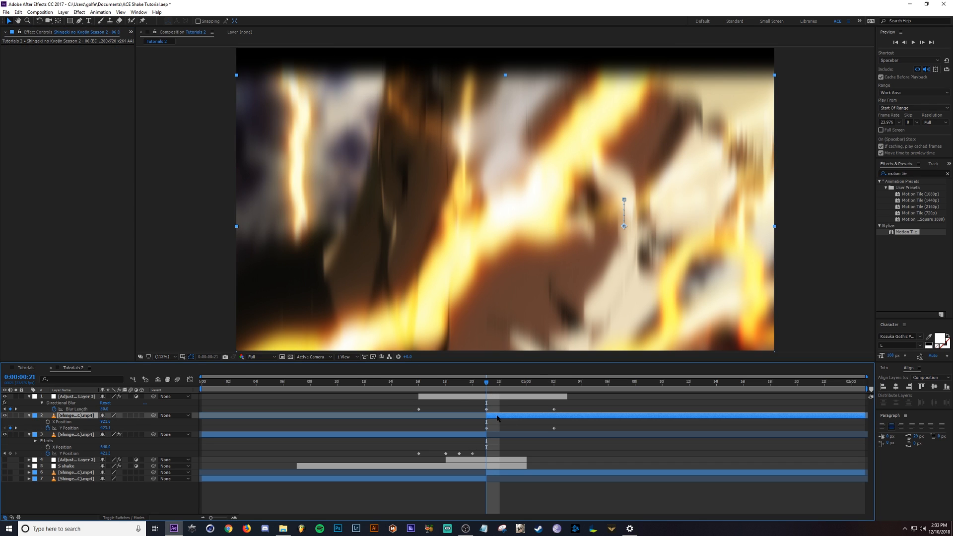
key("ctrl+alt+shift+e")
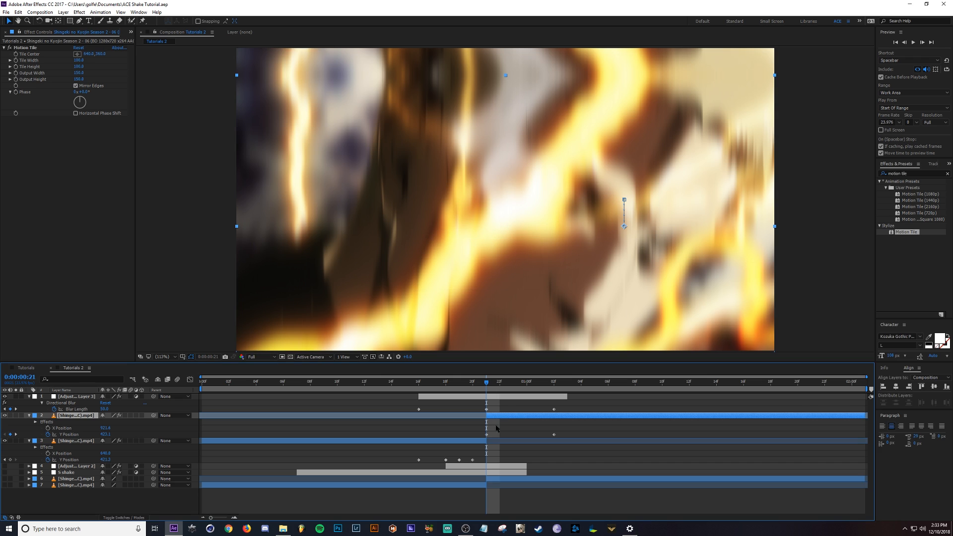
- Move the second clip's frame 21 Y Position keyframe to 1:00 and add one of about 309 at frame 21
left_click_drag(486, 435, 527, 435)
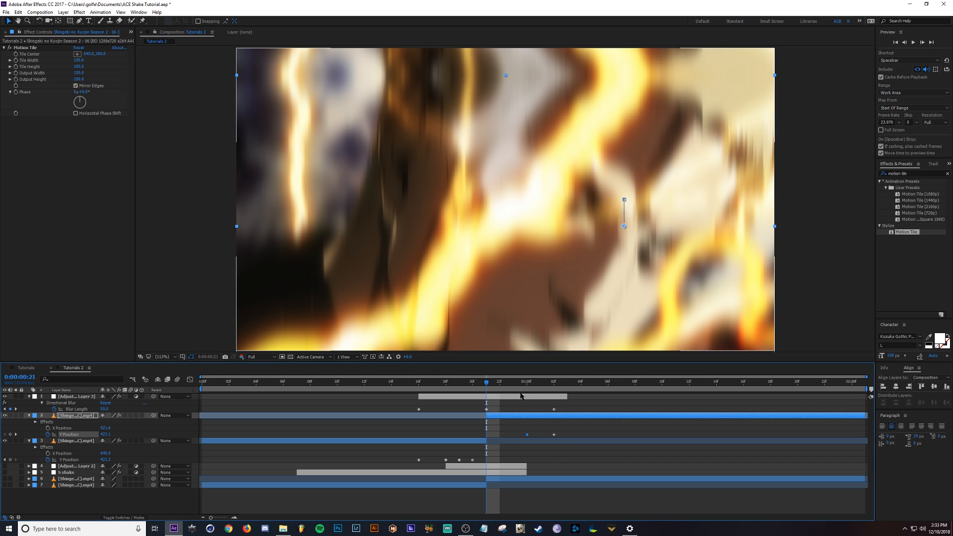
left_click_drag(105, 434, 67, 435)
left_click(501, 383)
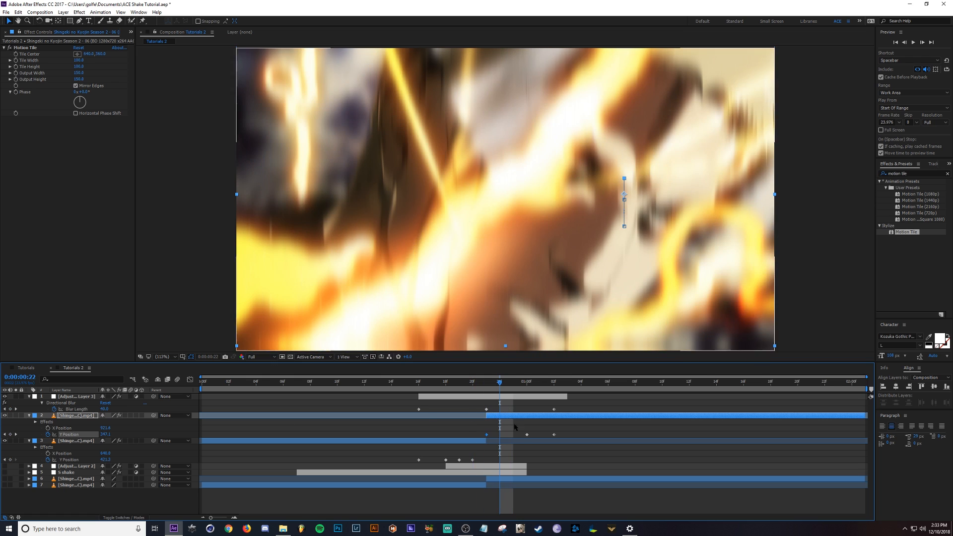
- Shift the second clip's Y Position keyframes to frame 23 and 1:01, the last Blur Length keyframe to 1:01, and preview
left_click_drag(525, 435, 551, 438)
left_click_drag(550, 402, 547, 438)
left_click(473, 403)
key("space")
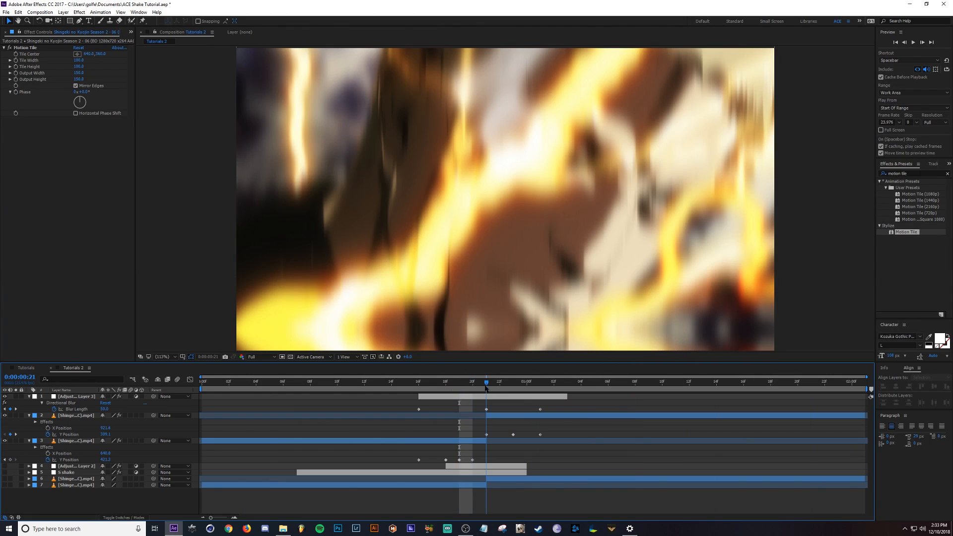
key("space")
- Shift the second clip's last two Y Position keyframes to frame 22 and 1:00, the final Blur Length keyframe to 1:00, and preview
left_click_drag(514, 434, 527, 414)
left_click(505, 410)
key("space")
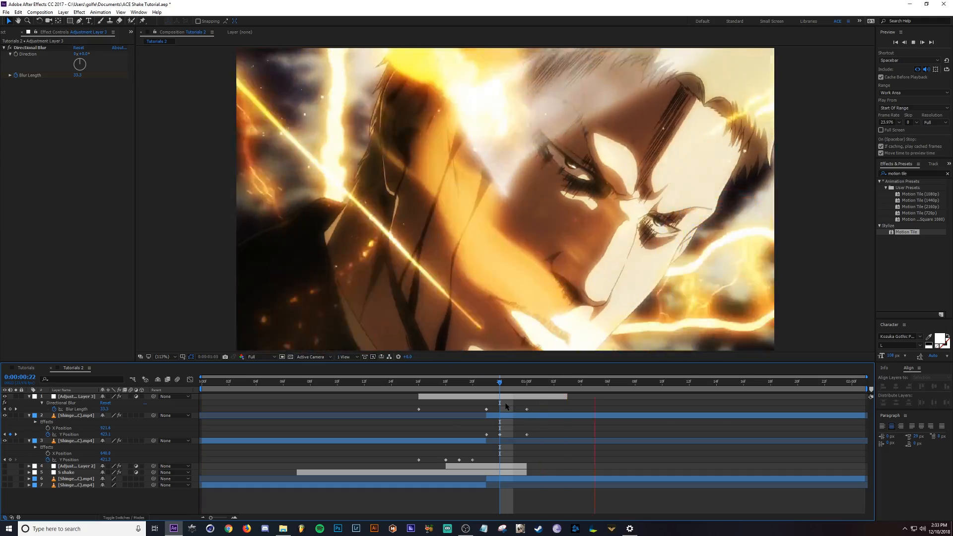